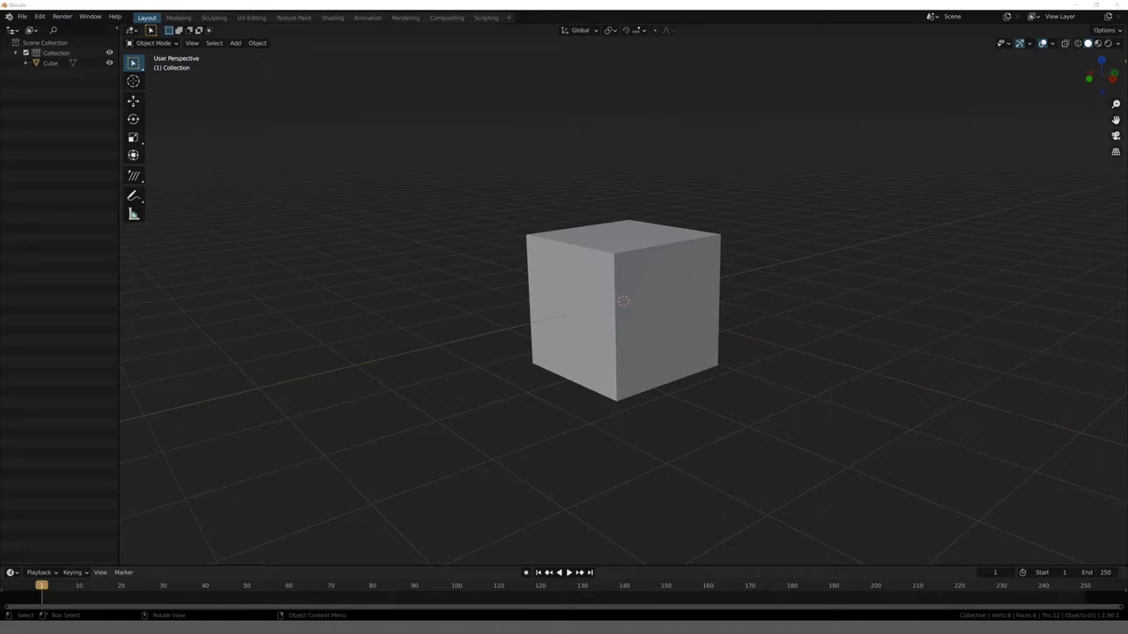
Delete the cube's left face in Edit Mode, leaving a five-faced open box
{"action": "left_click", "coordinate": [590, 289]}
{"action": "mouse_move", "coordinate": [590, 289]}
{"action": "middle_mouse_down"}
{"action": "mouse_move", "coordinate": [574, 320]}
{"action": "mouse_move", "coordinate": [647, 292]}
{"action": "middle_mouse_up"}
{"action": "key", "text": "Tab"}
{"action": "left_click", "coordinate": [565, 306]}
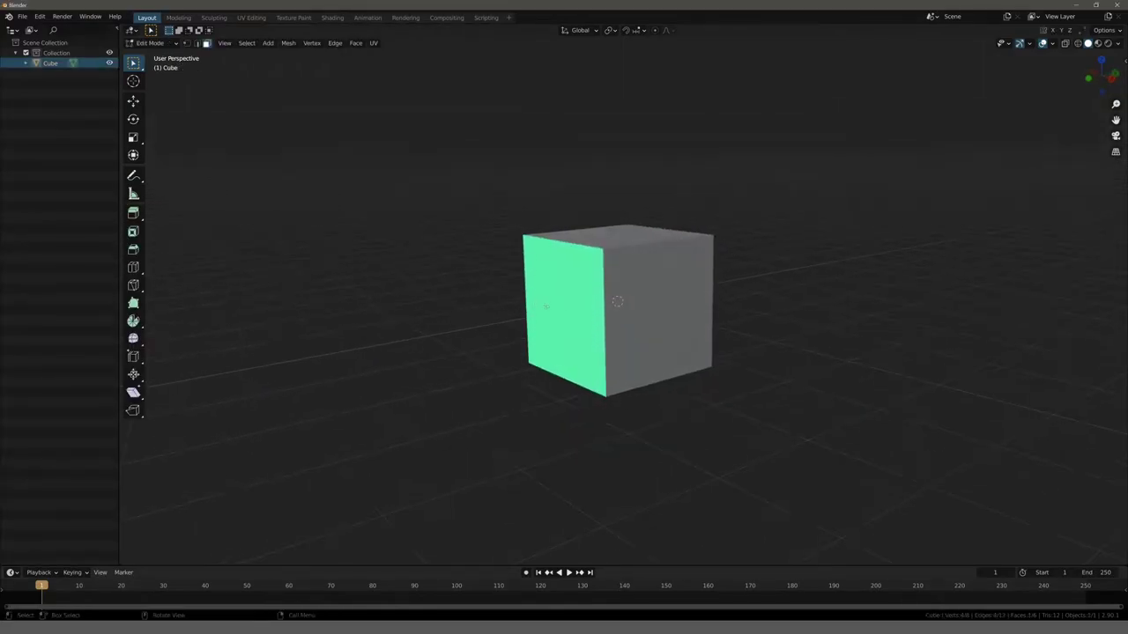
{"action": "left_click", "coordinate": [617, 242]}
{"action": "left_click", "coordinate": [576, 277]}
{"action": "mouse_move", "coordinate": [413, 256]}
{"action": "middle_mouse_down"}
{"action": "mouse_move", "coordinate": [539, 302]}
{"action": "mouse_move", "coordinate": [499, 287]}
{"action": "mouse_move", "coordinate": [414, 312]}
{"action": "middle_mouse_up"}
{"action": "key", "text": "x"}
{"action": "left_click", "coordinate": [539, 301]}
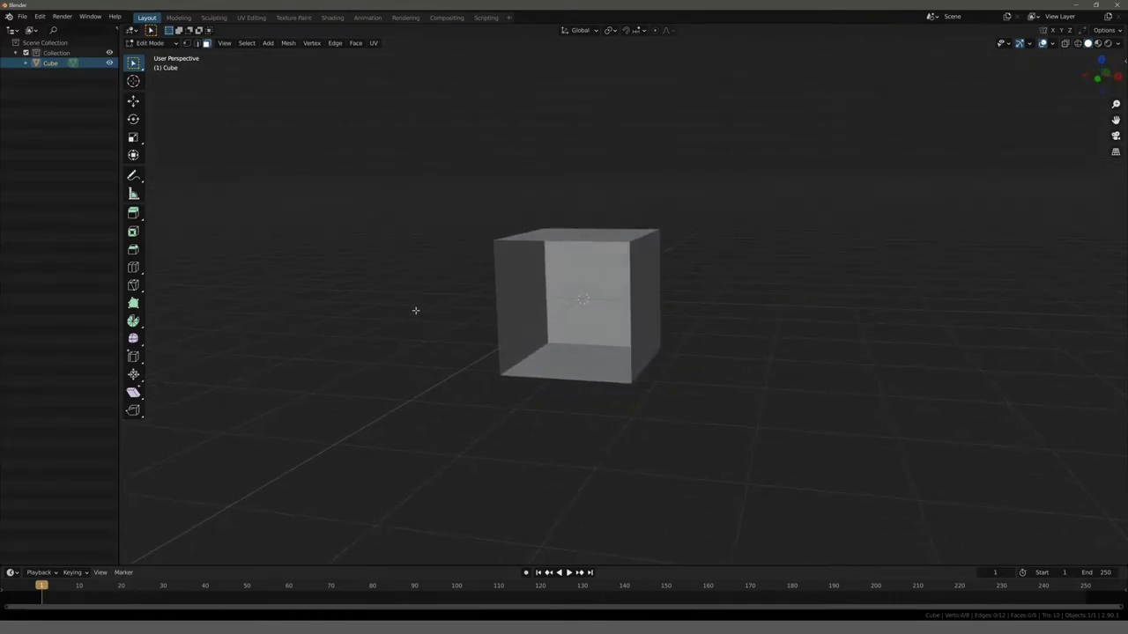
{"action": "scroll", "coordinate": [406, 246], "scroll_direction": "up", "scroll_amount": 3}
{"action": "mouse_move", "coordinate": [403, 239]}
{"action": "middle_mouse_down"}
{"action": "mouse_move", "coordinate": [361, 261]}
{"action": "mouse_move", "coordinate": [448, 259]}
{"action": "mouse_move", "coordinate": [410, 280]}
{"action": "mouse_move", "coordinate": [421, 275]}
{"action": "middle_mouse_up"}
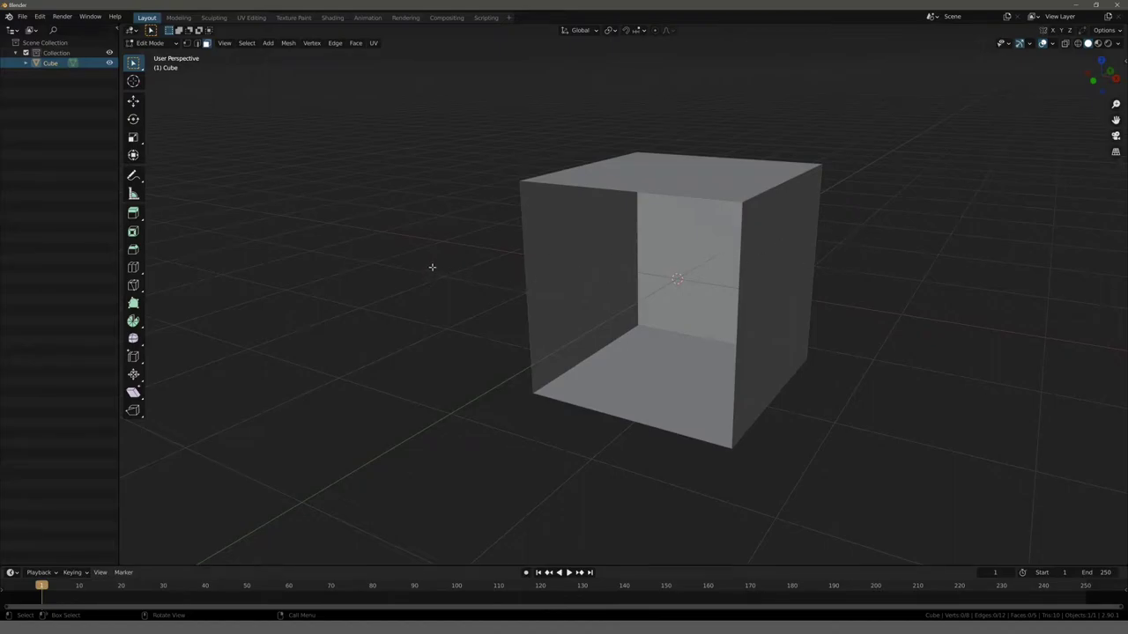
{"action": "middle_click_drag", "start_coordinate": [433, 267], "coordinate": [438, 267]}
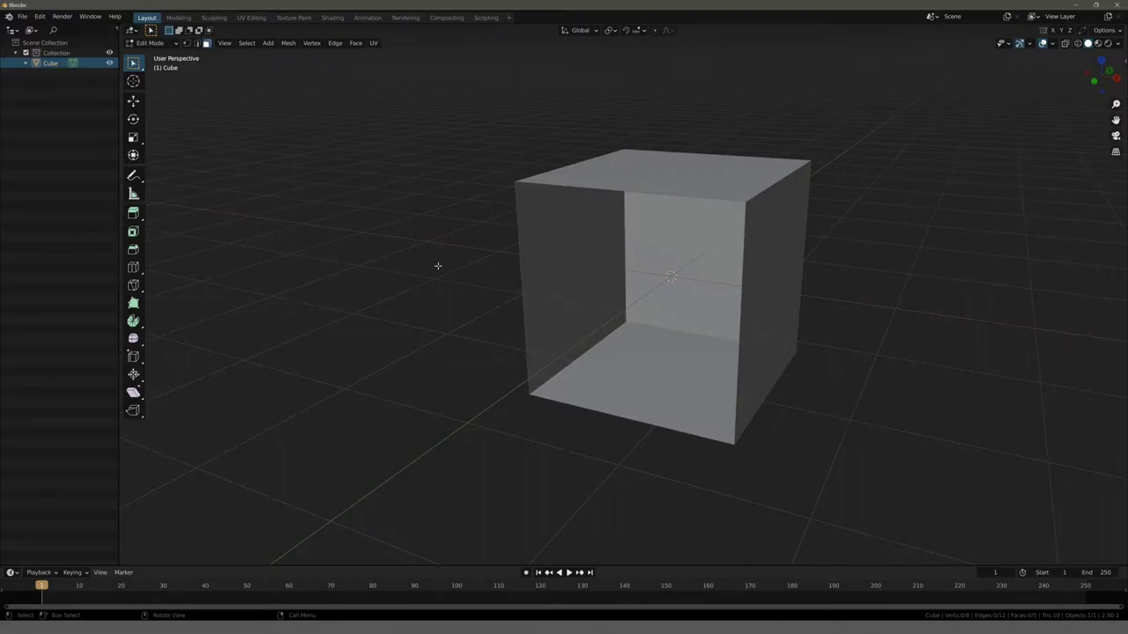
{"action": "left_click", "coordinate": [773, 238]}
{"action": "middle_click_drag", "start_coordinate": [773, 238], "coordinate": [672, 232]}
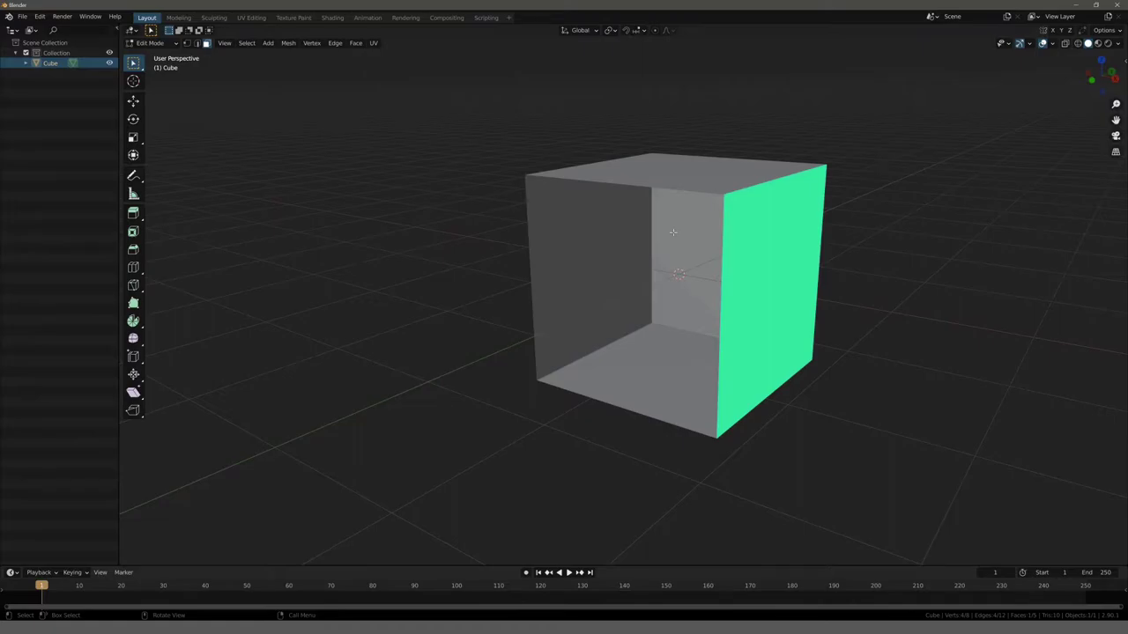
{"action": "left_click", "coordinate": [459, 213]}
{"action": "mouse_move", "coordinate": [459, 213]}
{"action": "middle_mouse_down"}
{"action": "mouse_move", "coordinate": [591, 209]}
{"action": "mouse_move", "coordinate": [463, 224]}
{"action": "middle_mouse_up"}
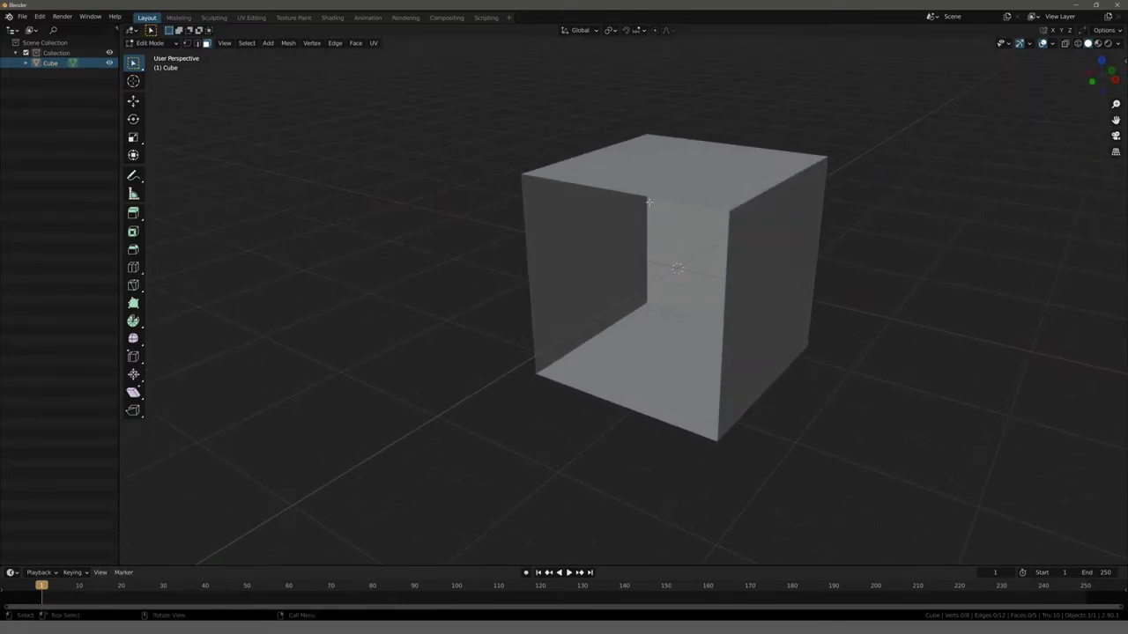
Enable the Face Orientation overlay and orbit and zoom to inspect the blue and red faces
{"action": "left_click", "coordinate": [1053, 44]}
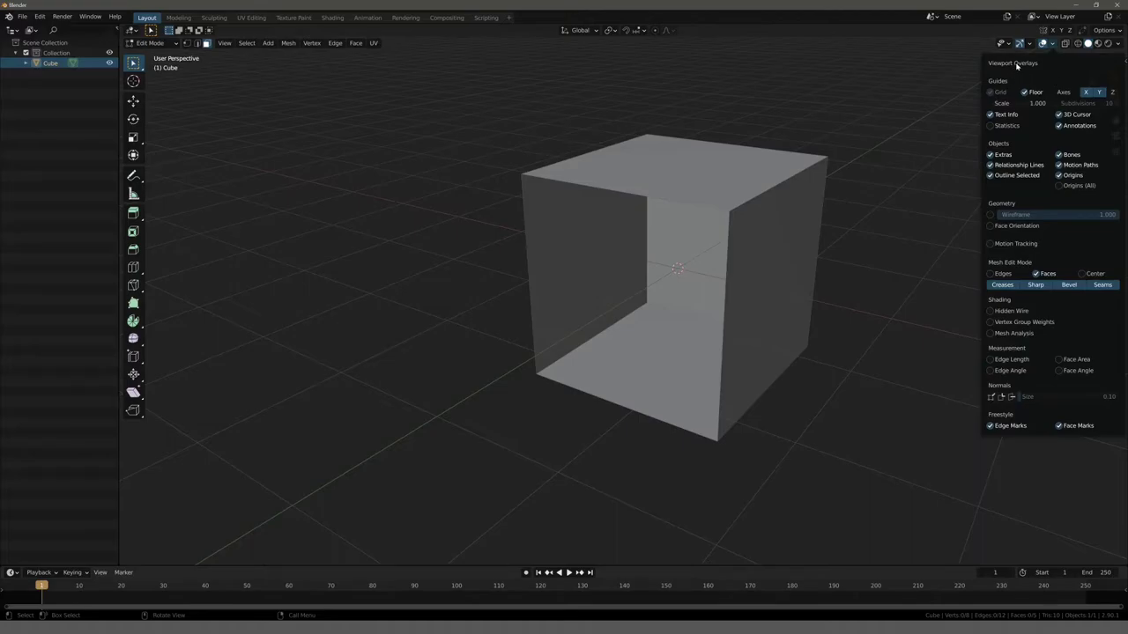
{"action": "left_click", "coordinate": [991, 227]}
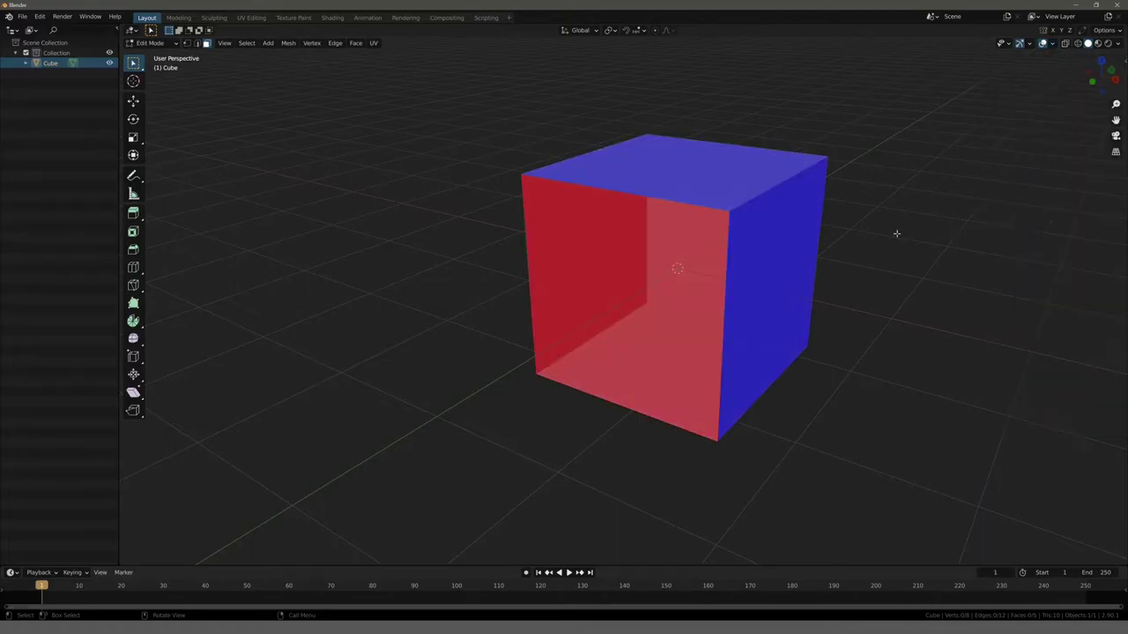
{"action": "mouse_move", "coordinate": [896, 231]}
{"action": "middle_mouse_down"}
{"action": "mouse_move", "coordinate": [880, 206]}
{"action": "mouse_move", "coordinate": [800, 196]}
{"action": "mouse_move", "coordinate": [907, 201]}
{"action": "middle_mouse_up"}
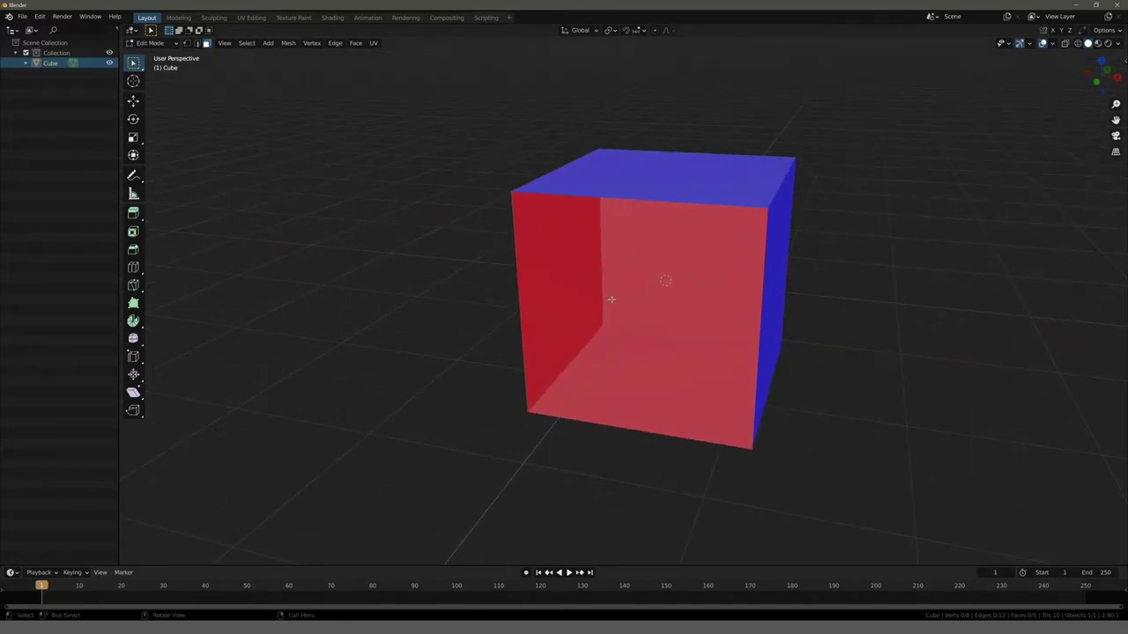
{"action": "mouse_move", "coordinate": [610, 299]}
{"action": "middle_mouse_down"}
{"action": "mouse_move", "coordinate": [582, 277]}
{"action": "mouse_move", "coordinate": [609, 252]}
{"action": "mouse_move", "coordinate": [748, 287]}
{"action": "mouse_move", "coordinate": [652, 277]}
{"action": "mouse_move", "coordinate": [748, 285]}
{"action": "mouse_move", "coordinate": [760, 269]}
{"action": "mouse_move", "coordinate": [712, 299]}
{"action": "mouse_move", "coordinate": [705, 284]}
{"action": "mouse_move", "coordinate": [574, 290]}
{"action": "mouse_move", "coordinate": [600, 281]}
{"action": "middle_mouse_up"}
{"action": "scroll", "coordinate": [748, 287], "scroll_direction": "down", "scroll_amount": 4}
{"action": "scroll", "coordinate": [770, 297], "scroll_direction": "down", "scroll_amount": 2}
{"action": "scroll", "coordinate": [728, 290], "scroll_direction": "up", "scroll_amount": 3}
{"action": "scroll", "coordinate": [728, 290], "scroll_direction": "up", "scroll_amount": 3}
{"action": "scroll", "coordinate": [617, 281], "scroll_direction": "down", "scroll_amount": 3}
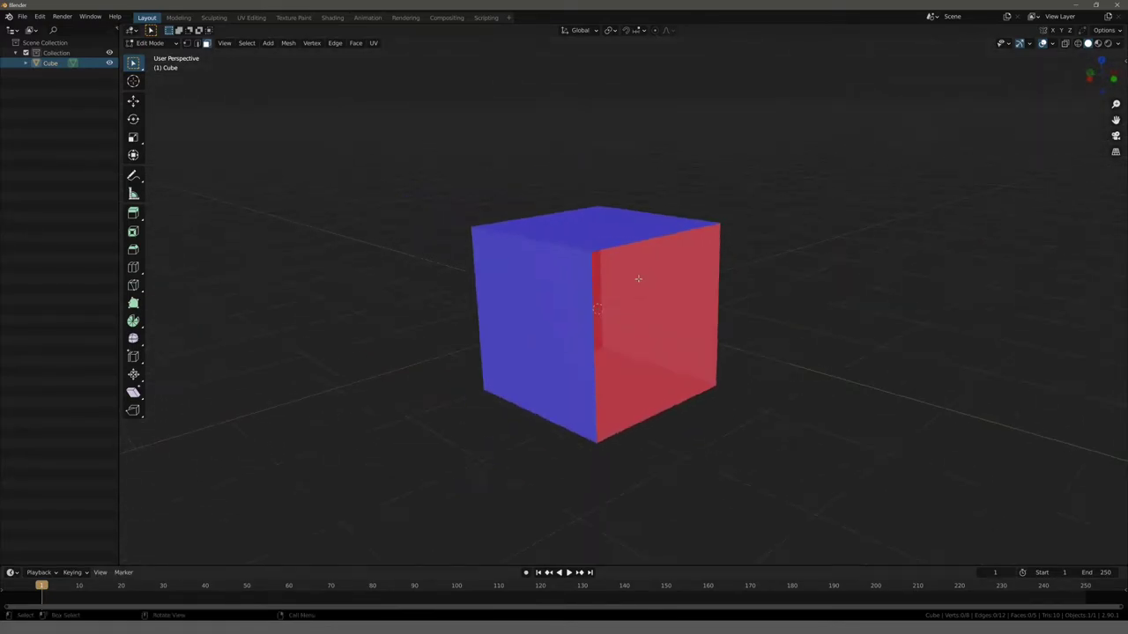
Select the whole cube mesh, scale it through zero to invert it, deselect, then return to Object Mode
{"action": "middle_click_drag", "start_coordinate": [558, 201], "coordinate": [493, 220]}
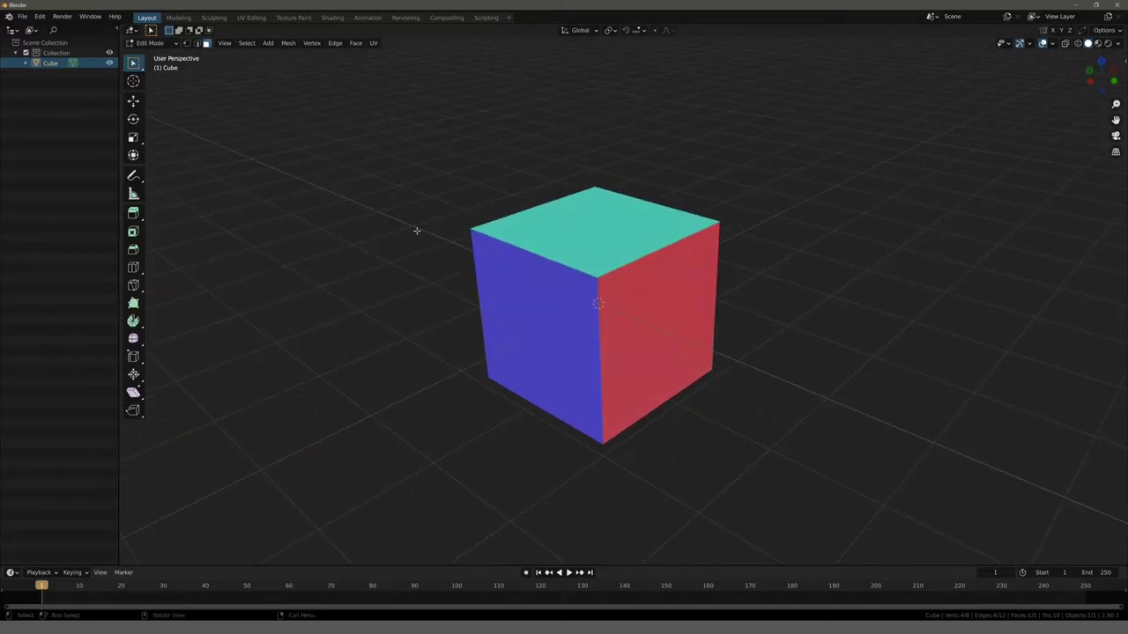
{"action": "scroll", "coordinate": [403, 246], "scroll_direction": "up", "scroll_amount": 3}
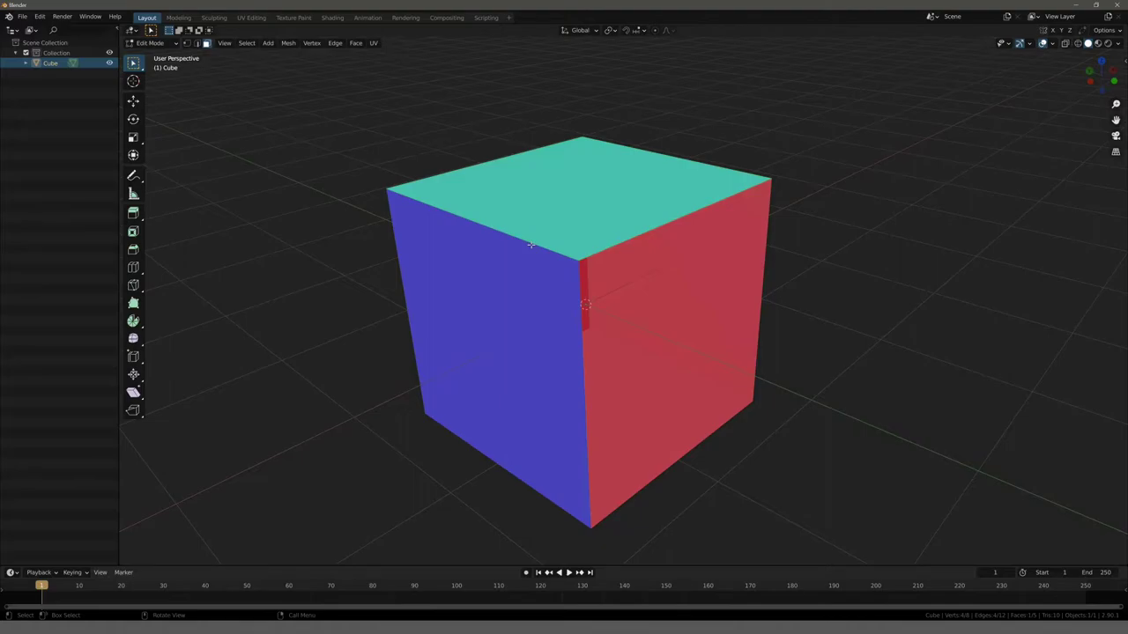
{"action": "key", "text": "ctrl+l"}
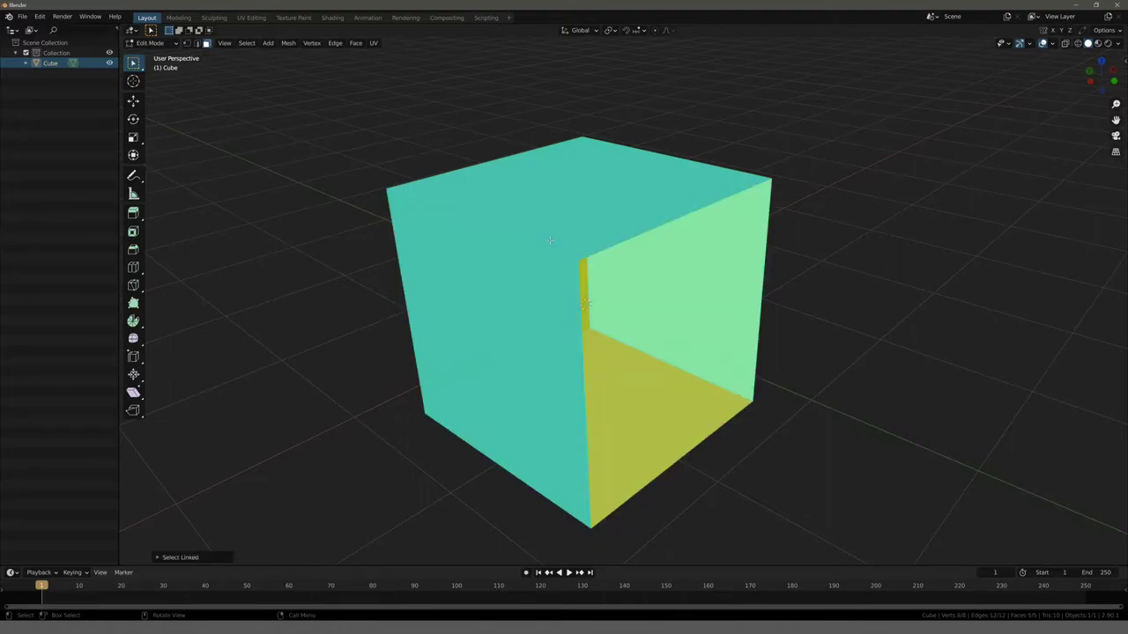
{"action": "key", "text": "s"}
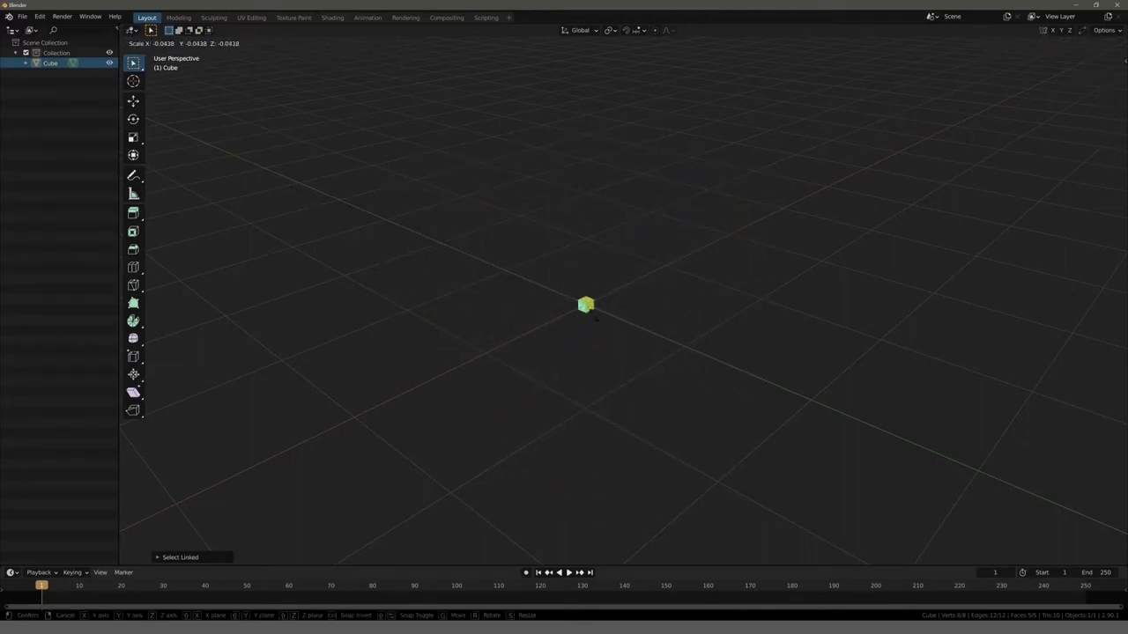
{"action": "left_click", "coordinate": [811, 337]}
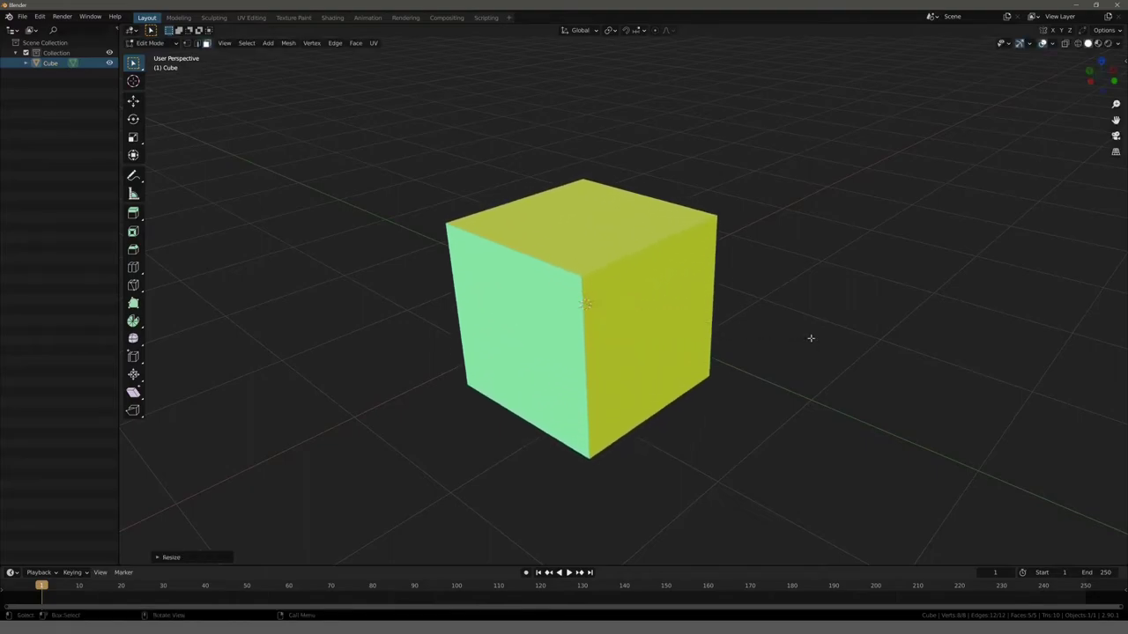
{"action": "key", "text": "alt+a"}
{"action": "mouse_move", "coordinate": [818, 315]}
{"action": "middle_mouse_down"}
{"action": "mouse_move", "coordinate": [810, 293]}
{"action": "mouse_move", "coordinate": [693, 317]}
{"action": "mouse_move", "coordinate": [531, 294]}
{"action": "mouse_move", "coordinate": [558, 310]}
{"action": "middle_mouse_up"}
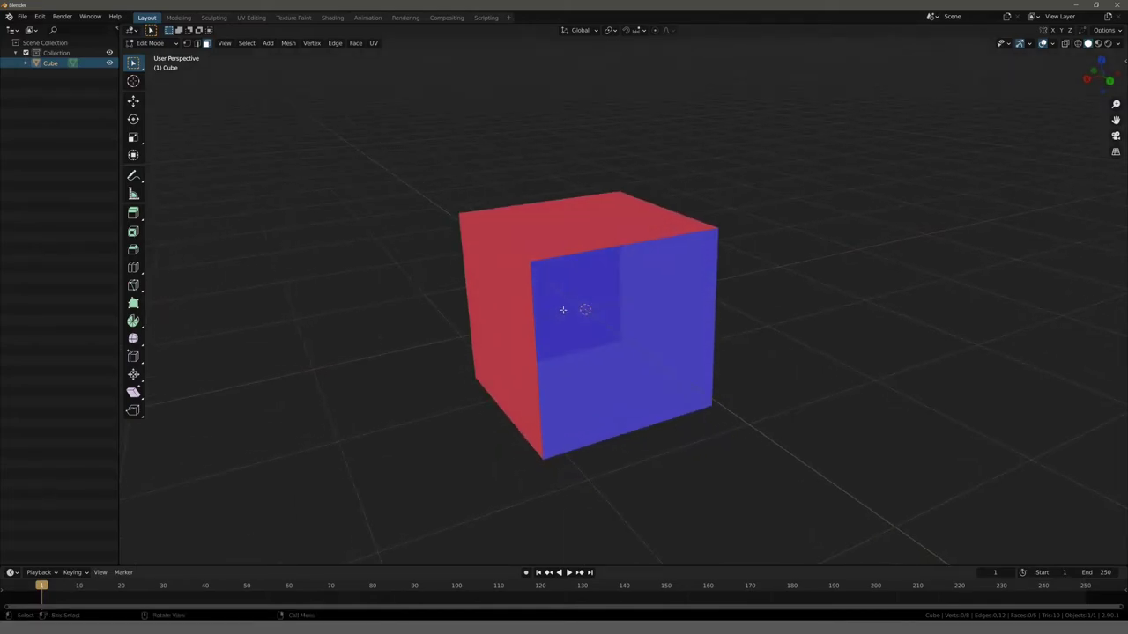
{"action": "key", "text": "Tab"}
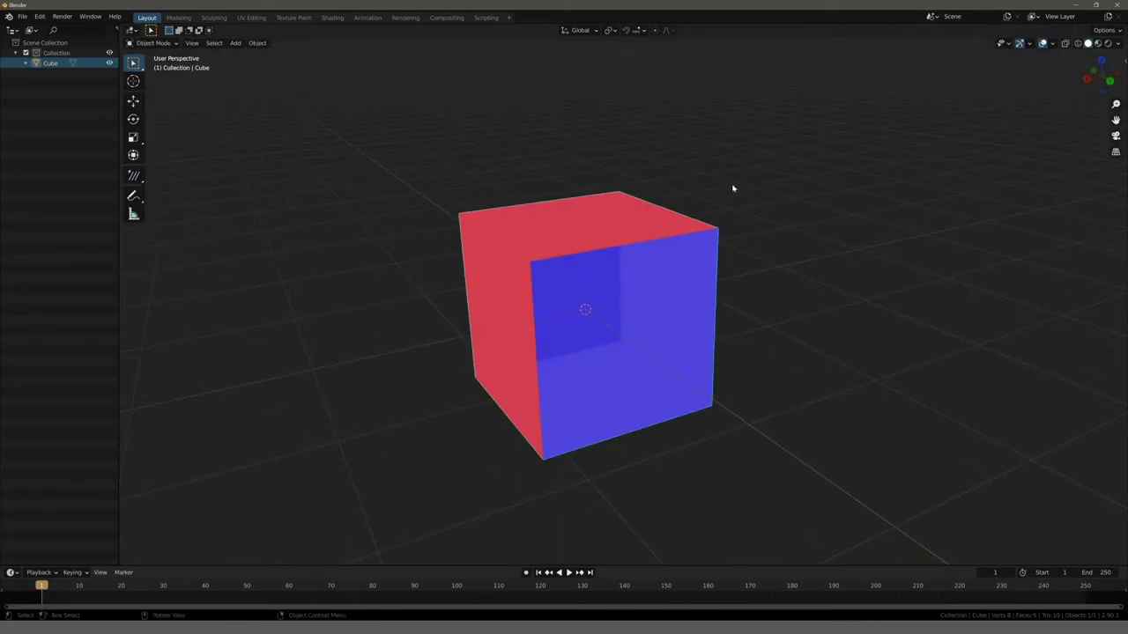
Switch to the Modeling workspace and show the transform sidebar with N
{"action": "left_click", "coordinate": [178, 17]}
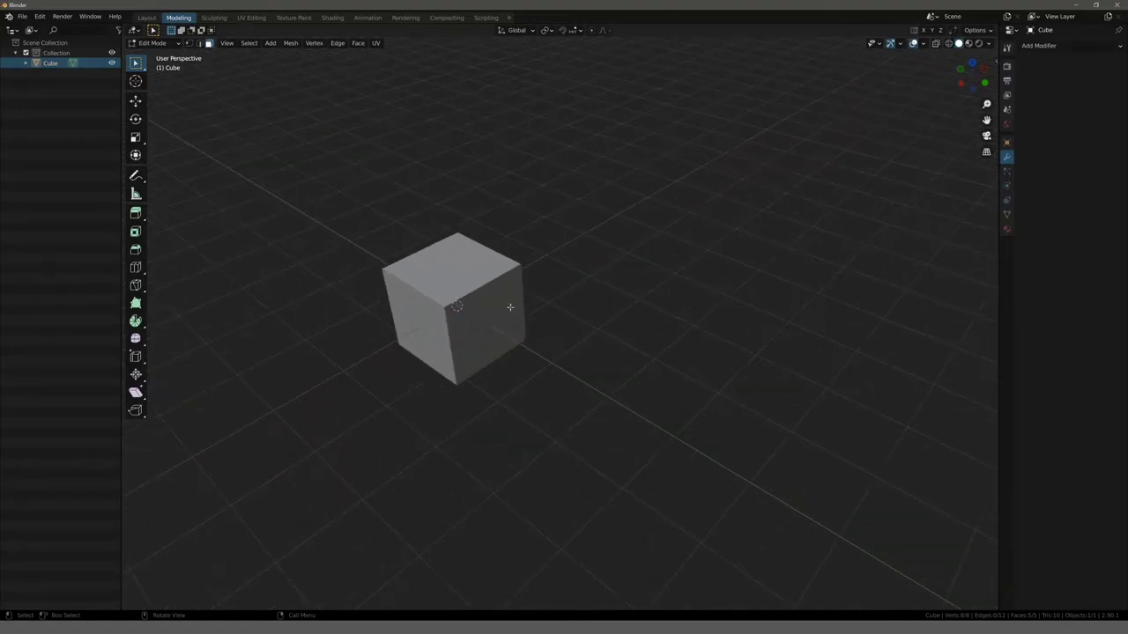
{"action": "mouse_move", "coordinate": [510, 306]}
{"action": "middle_mouse_down"}
{"action": "mouse_move", "coordinate": [556, 232]}
{"action": "mouse_move", "coordinate": [574, 244]}
{"action": "mouse_move", "coordinate": [408, 234]}
{"action": "mouse_move", "coordinate": [419, 236]}
{"action": "middle_mouse_up"}
{"action": "scroll", "coordinate": [555, 233], "scroll_direction": "up", "scroll_amount": 3}
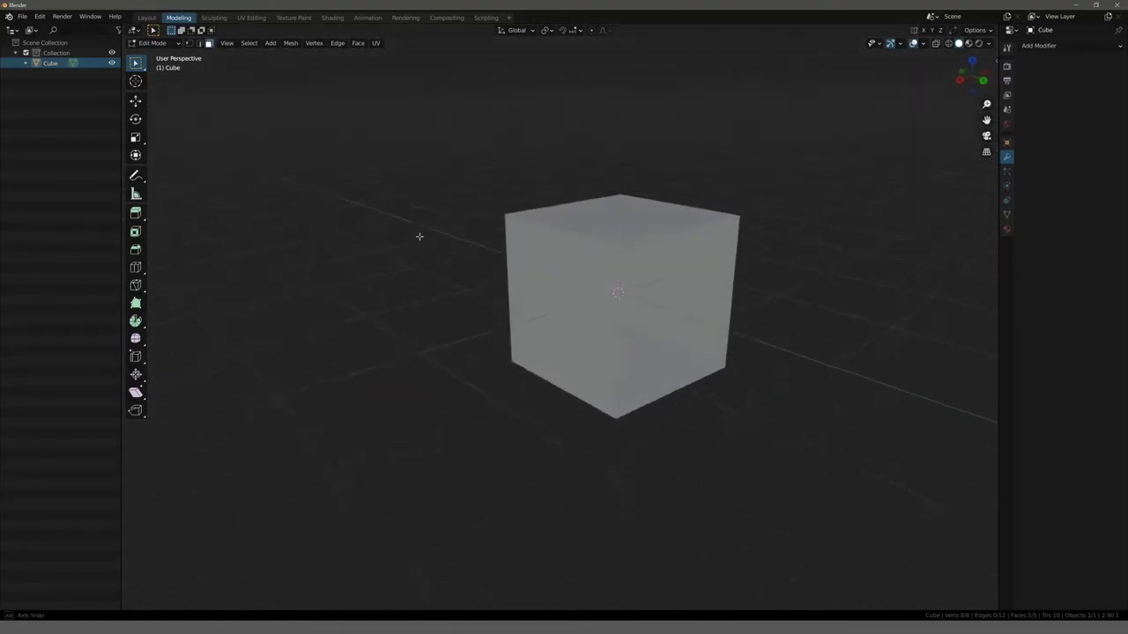
{"action": "key", "text": "n"}
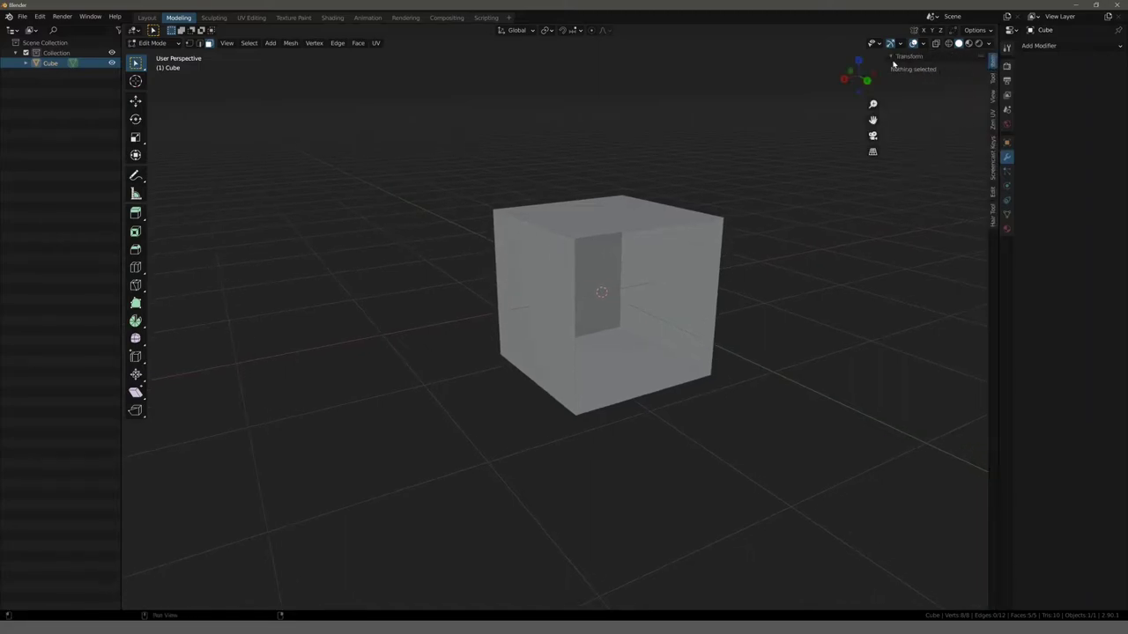
Toggle the cube between Object and Edit Mode, select linked, then deselect all faces
{"action": "left_click", "coordinate": [709, 237]}
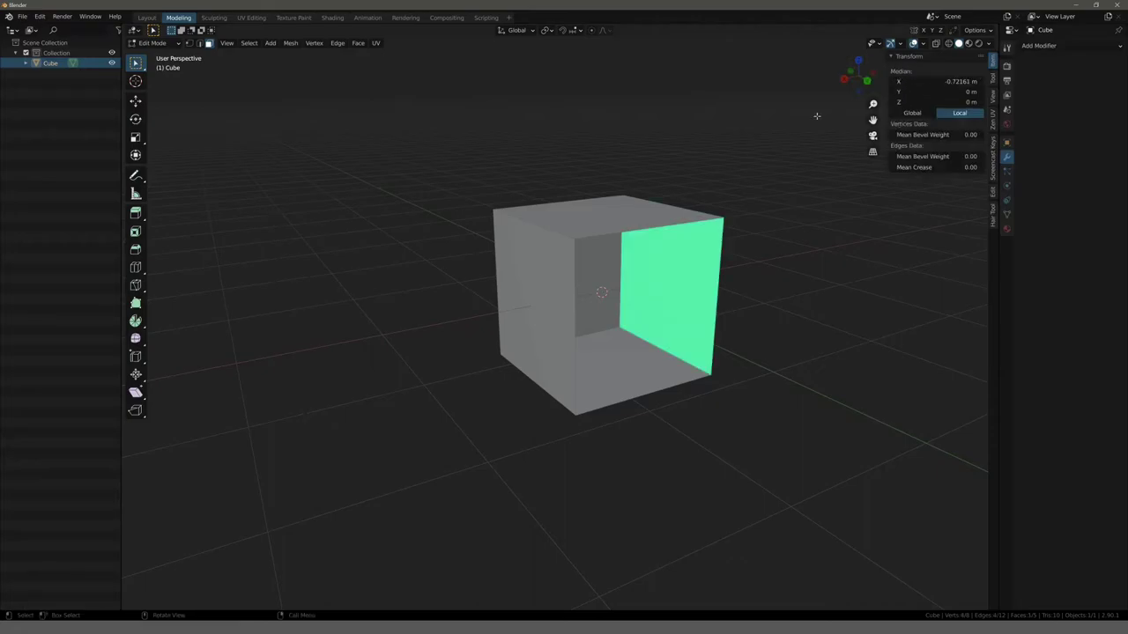
{"action": "left_click", "coordinate": [151, 42]}
{"action": "left_click", "coordinate": [154, 55]}
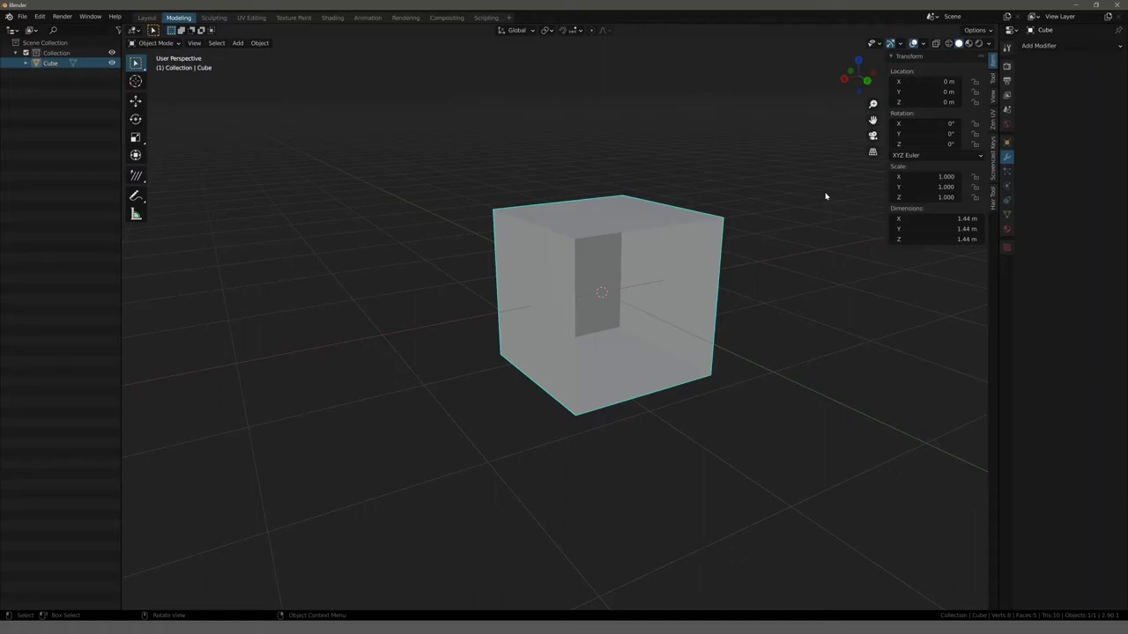
{"action": "key", "text": "Tab"}
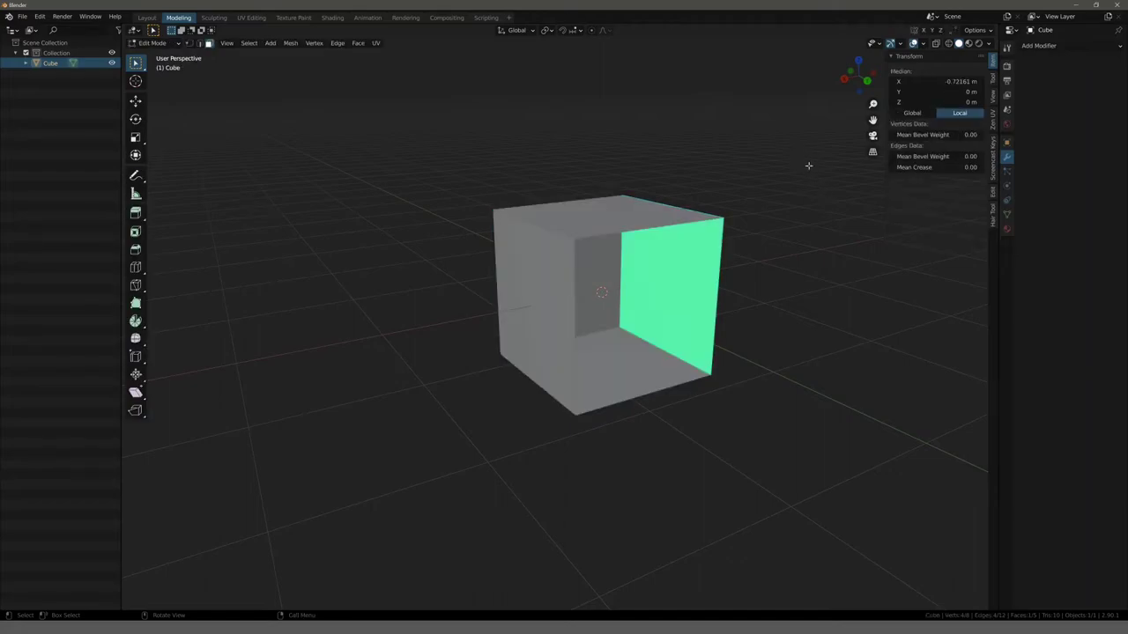
{"action": "key", "text": "ctrl+l"}
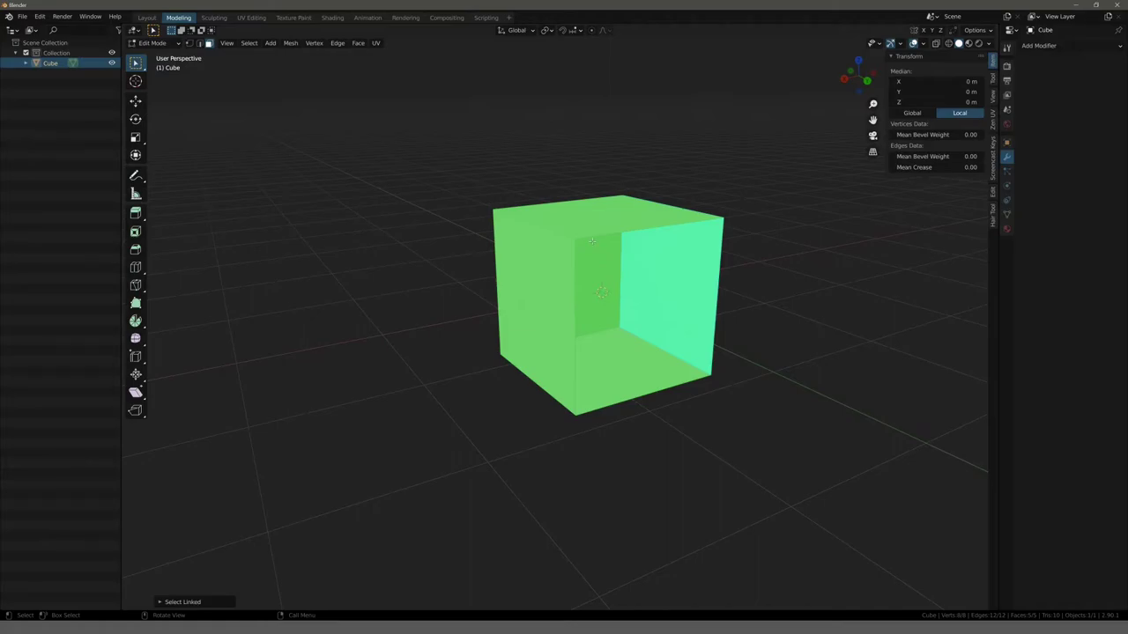
{"action": "left_click", "coordinate": [391, 282]}
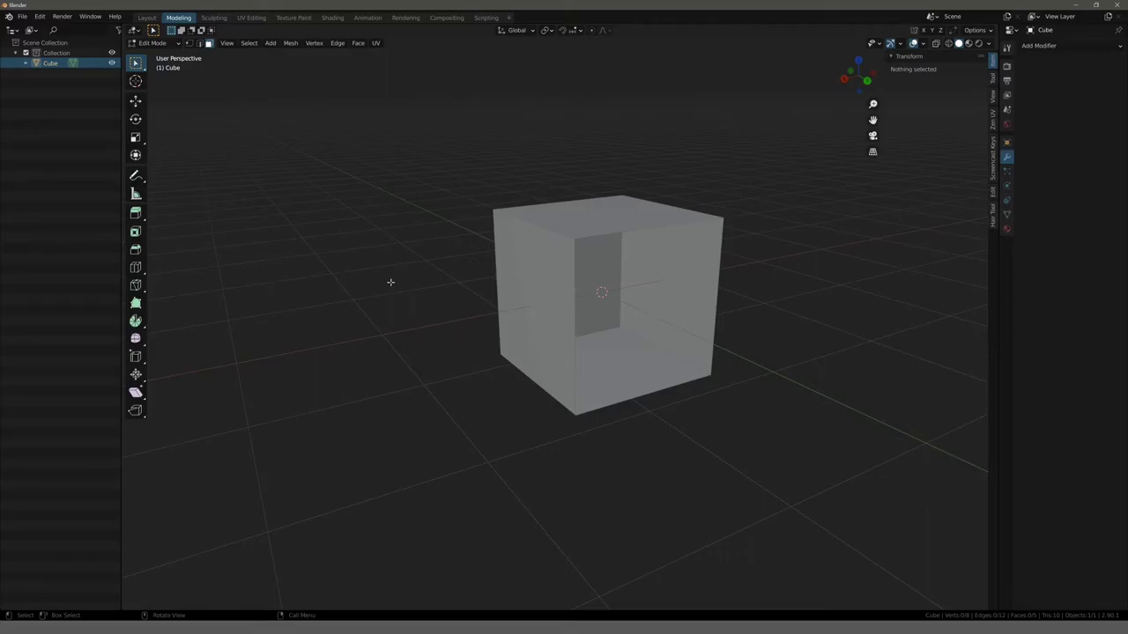
Turn on face normals display and raise Normals Size to 0.16, keeping Face Orientation off
{"action": "left_click", "coordinate": [923, 44]}
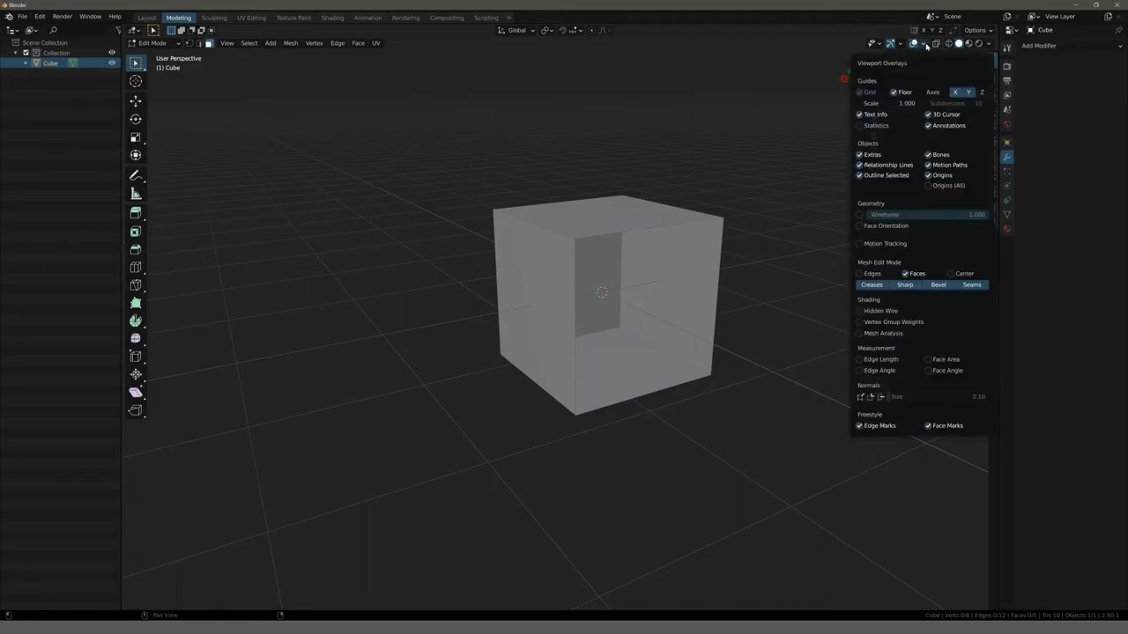
{"action": "left_click", "coordinate": [860, 227]}
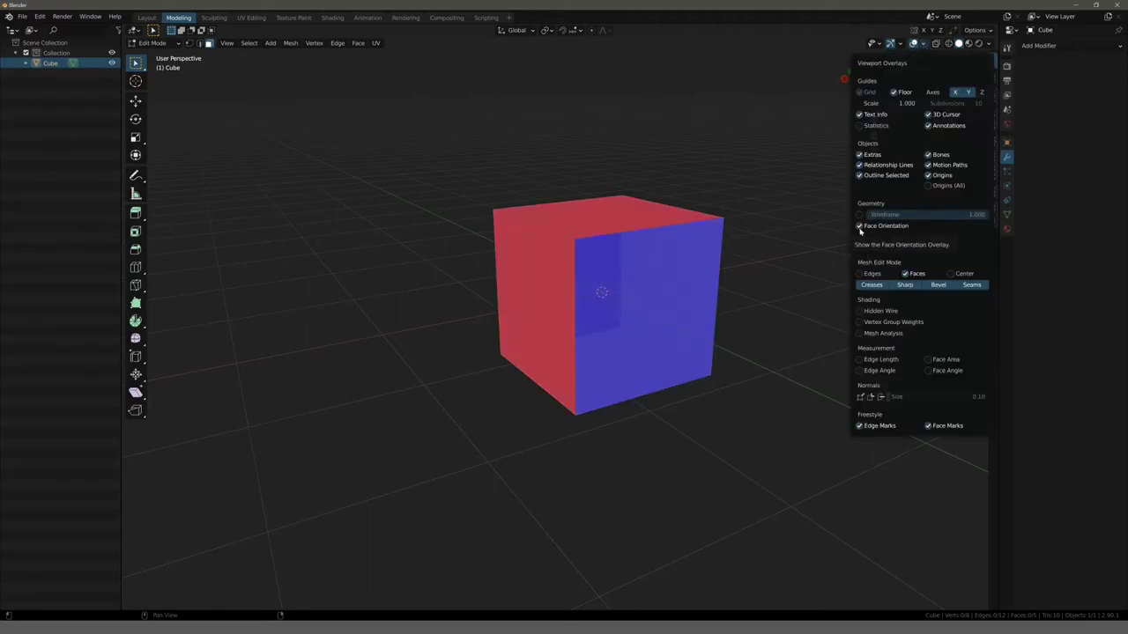
{"action": "left_click", "coordinate": [859, 228]}
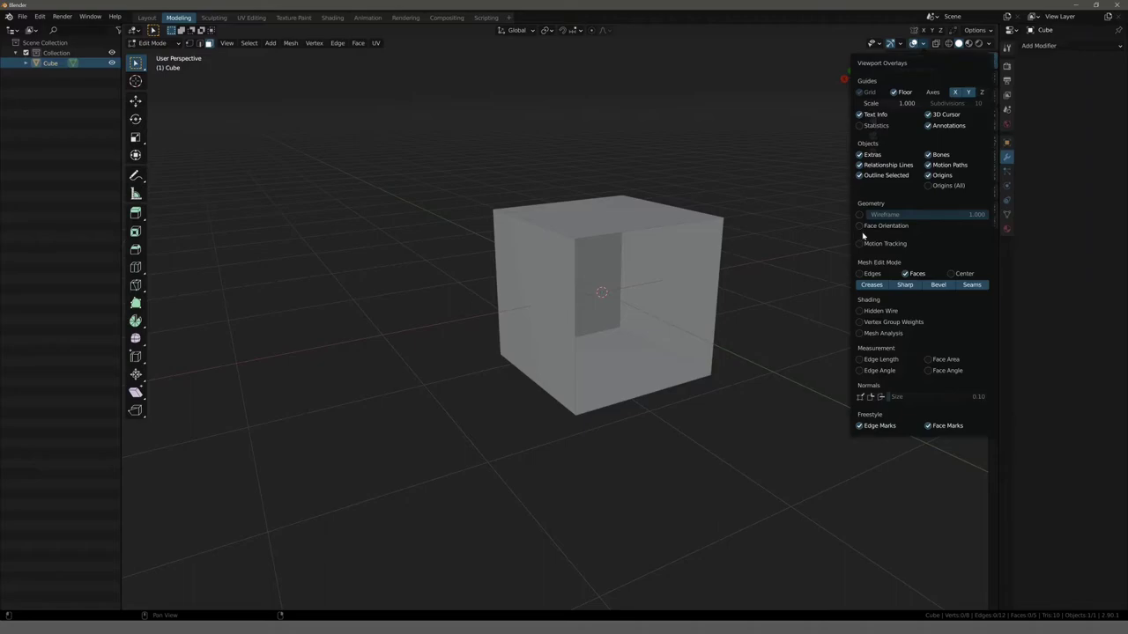
{"action": "left_click", "coordinate": [881, 397]}
{"action": "left_click_drag", "start_coordinate": [895, 397], "coordinate": [909, 396]}
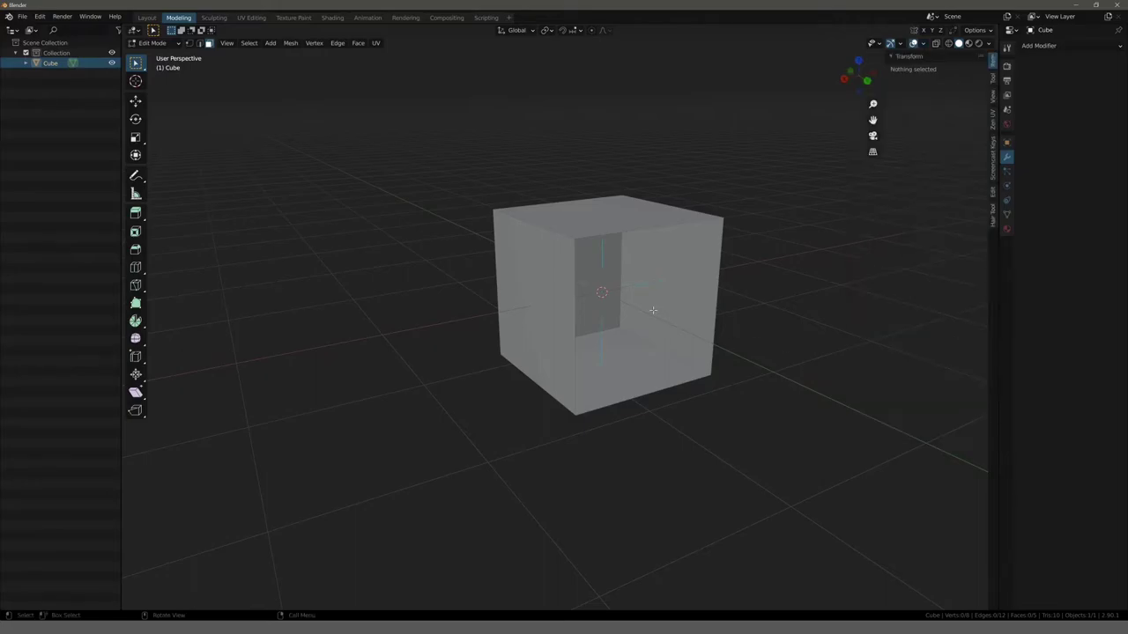
Orbit around the open cube from several angles and select its right side face
{"action": "mouse_move", "coordinate": [649, 310]}
{"action": "middle_mouse_down"}
{"action": "mouse_move", "coordinate": [577, 302]}
{"action": "mouse_move", "coordinate": [634, 305]}
{"action": "middle_mouse_up"}
{"action": "middle_click_drag", "start_coordinate": [633, 211], "coordinate": [635, 196]}
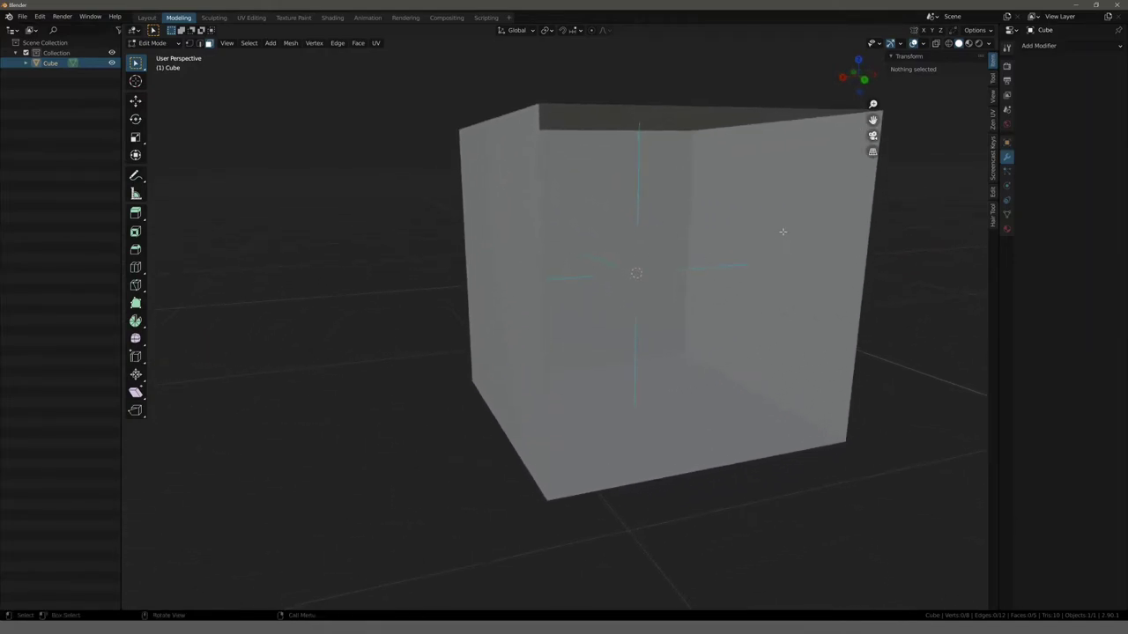
{"action": "left_click", "coordinate": [770, 260]}
{"action": "middle_click_drag", "start_coordinate": [769, 273], "coordinate": [750, 273]}
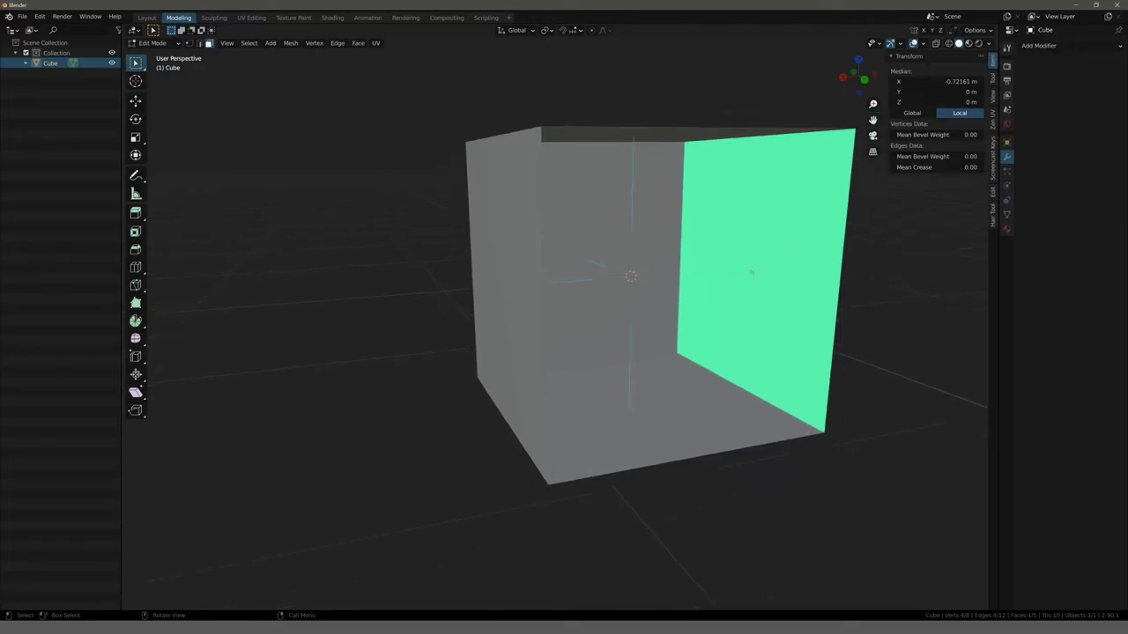
{"action": "scroll", "coordinate": [750, 271], "scroll_direction": "up", "scroll_amount": 5}
{"action": "scroll", "coordinate": [745, 270], "scroll_direction": "down", "scroll_amount": 7}
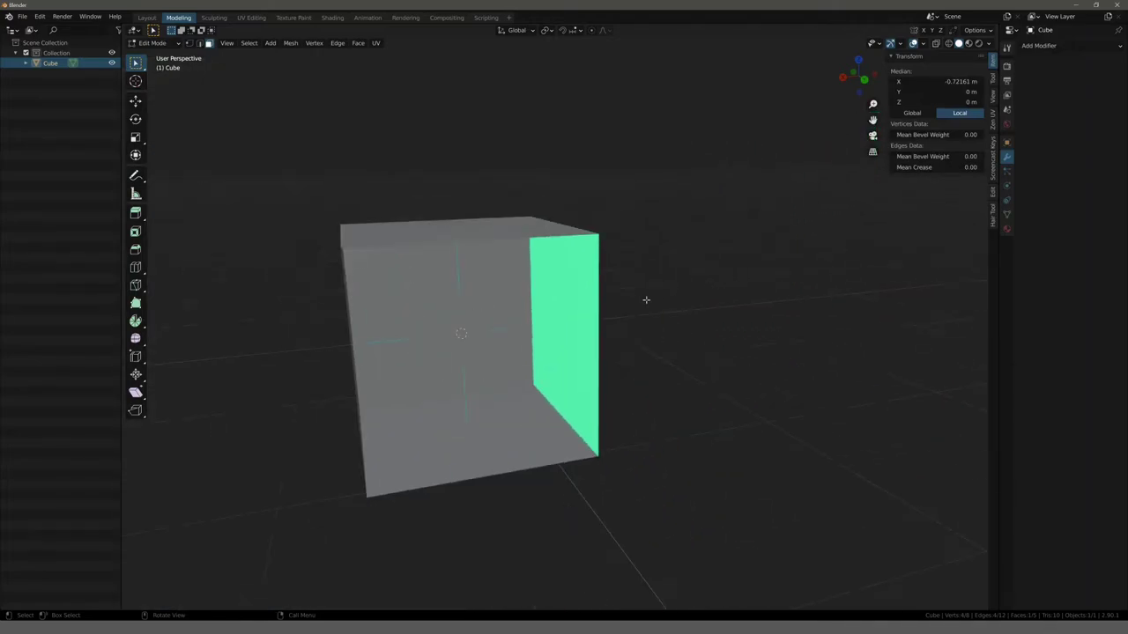
{"action": "mouse_move", "coordinate": [647, 302]}
{"action": "middle_mouse_down"}
{"action": "mouse_move", "coordinate": [582, 302]}
{"action": "mouse_move", "coordinate": [652, 307]}
{"action": "middle_mouse_up"}
{"action": "left_click", "coordinate": [748, 294]}
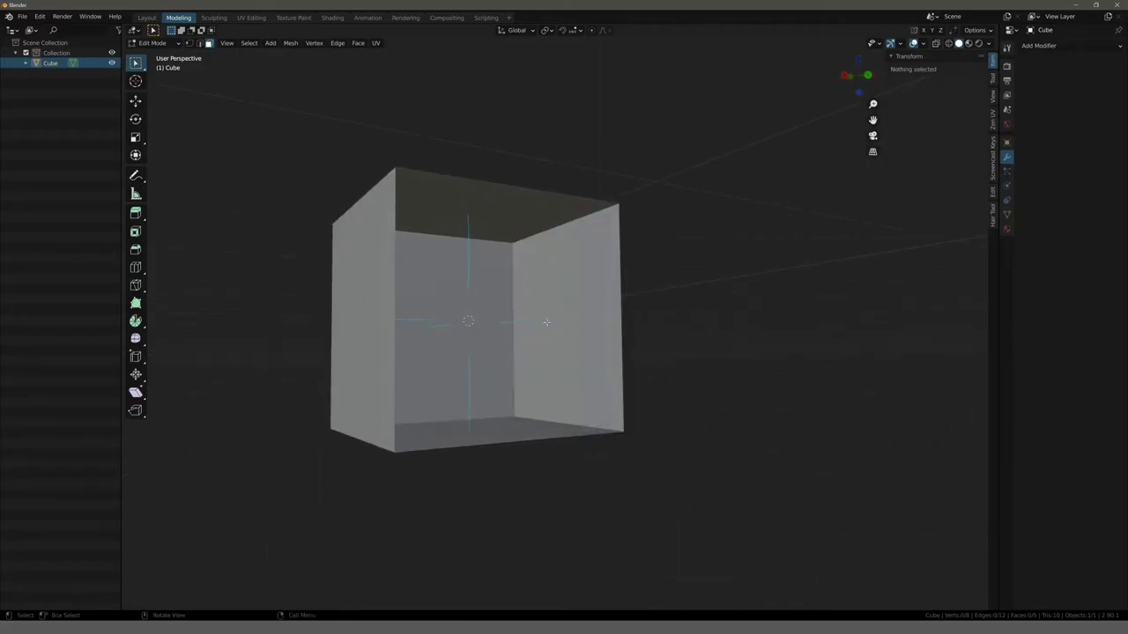
{"action": "mouse_move", "coordinate": [547, 323]}
{"action": "middle_mouse_down"}
{"action": "mouse_move", "coordinate": [514, 347]}
{"action": "mouse_move", "coordinate": [553, 302]}
{"action": "middle_mouse_up"}
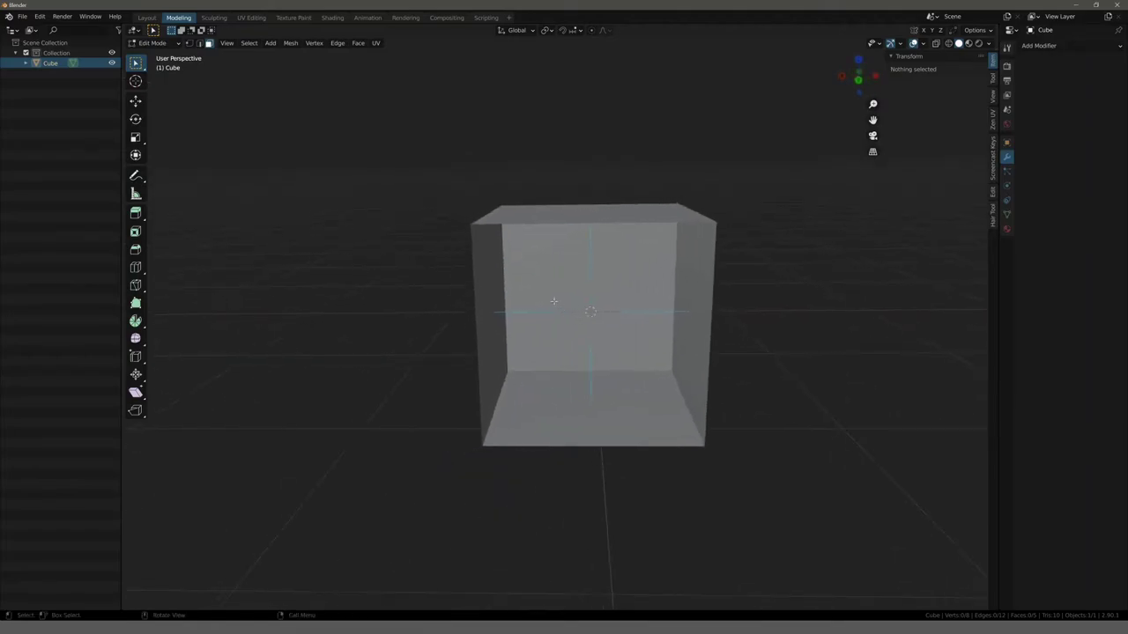
{"action": "left_click", "coordinate": [692, 294]}
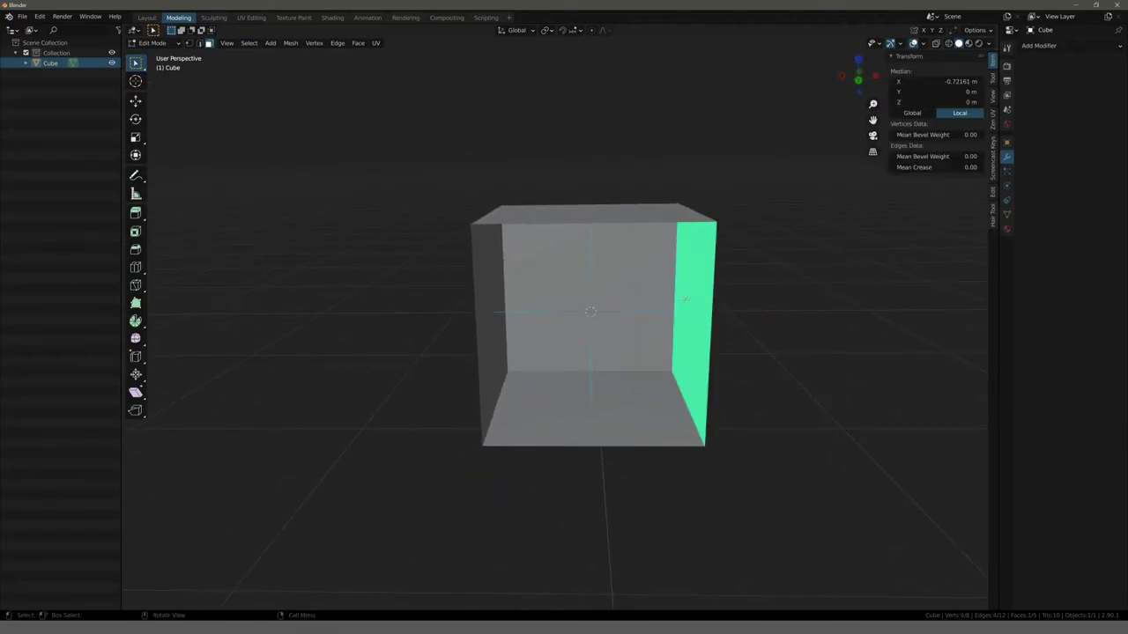
{"action": "middle_click_drag", "start_coordinate": [684, 300], "coordinate": [681, 300]}
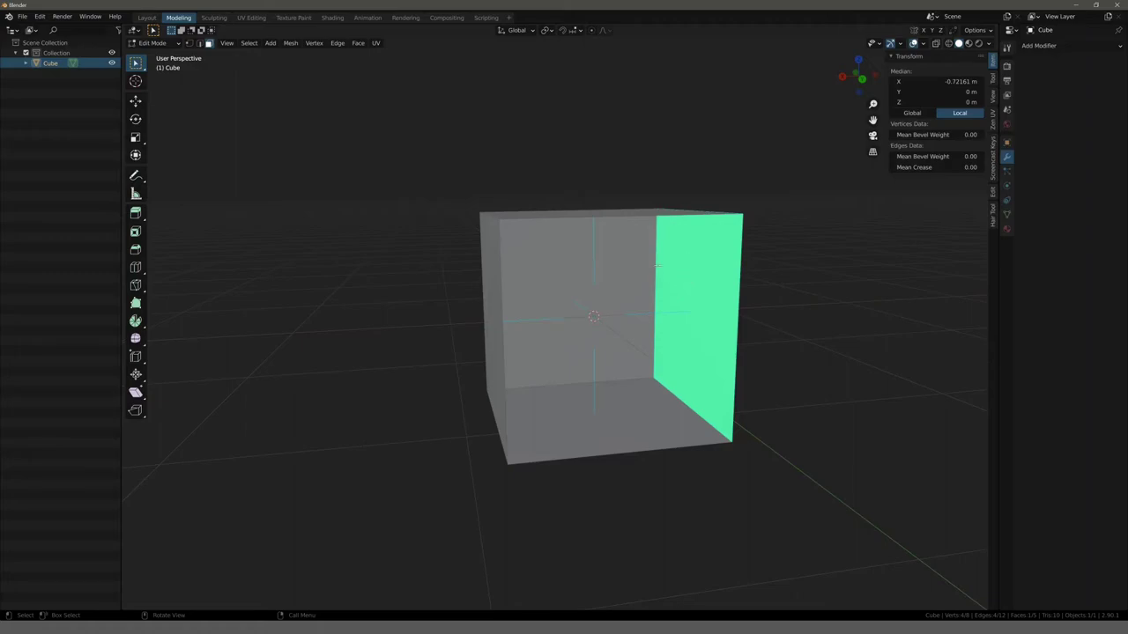
Flip the right side face's normal via Alt+N, then return to Object Mode
{"action": "key", "text": "alt+n"}
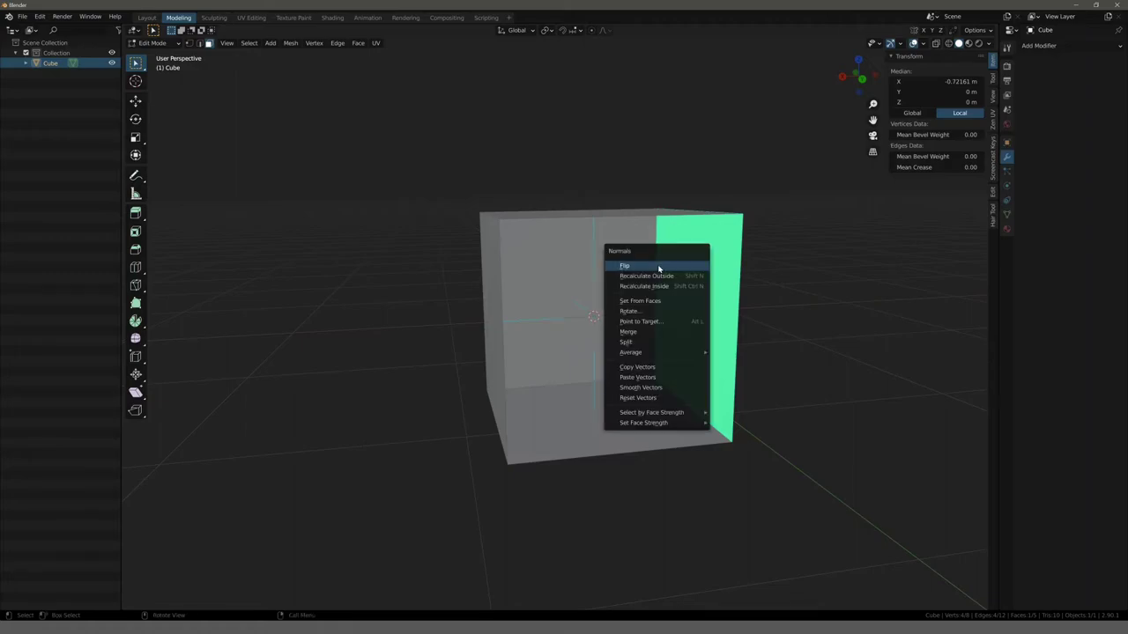
{"action": "left_click", "coordinate": [658, 267]}
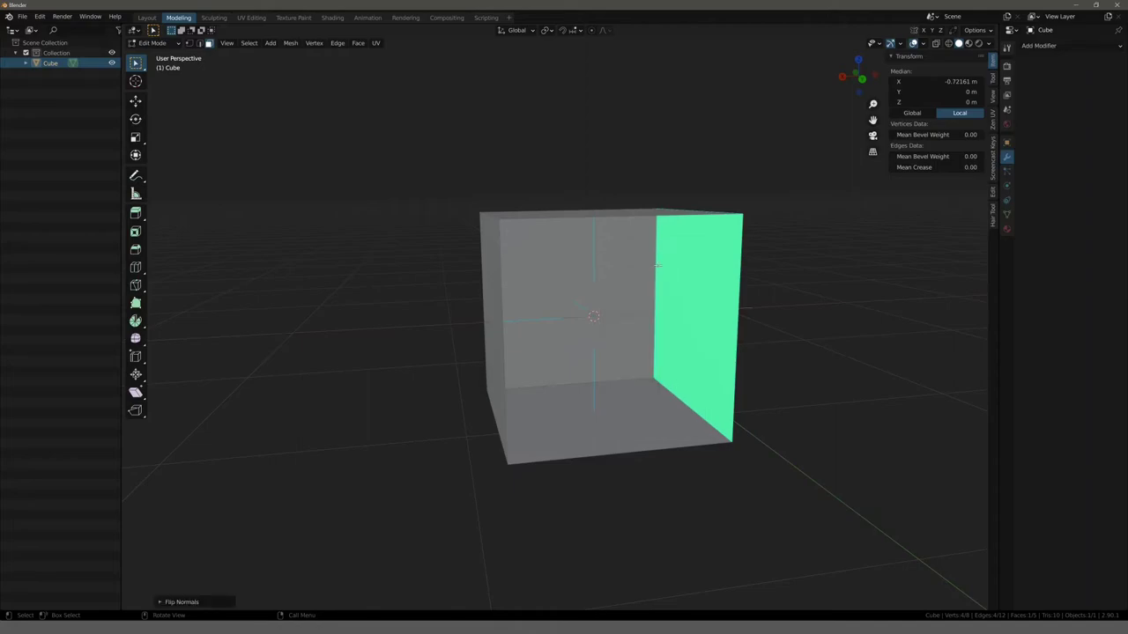
{"action": "key", "text": "alt+n"}
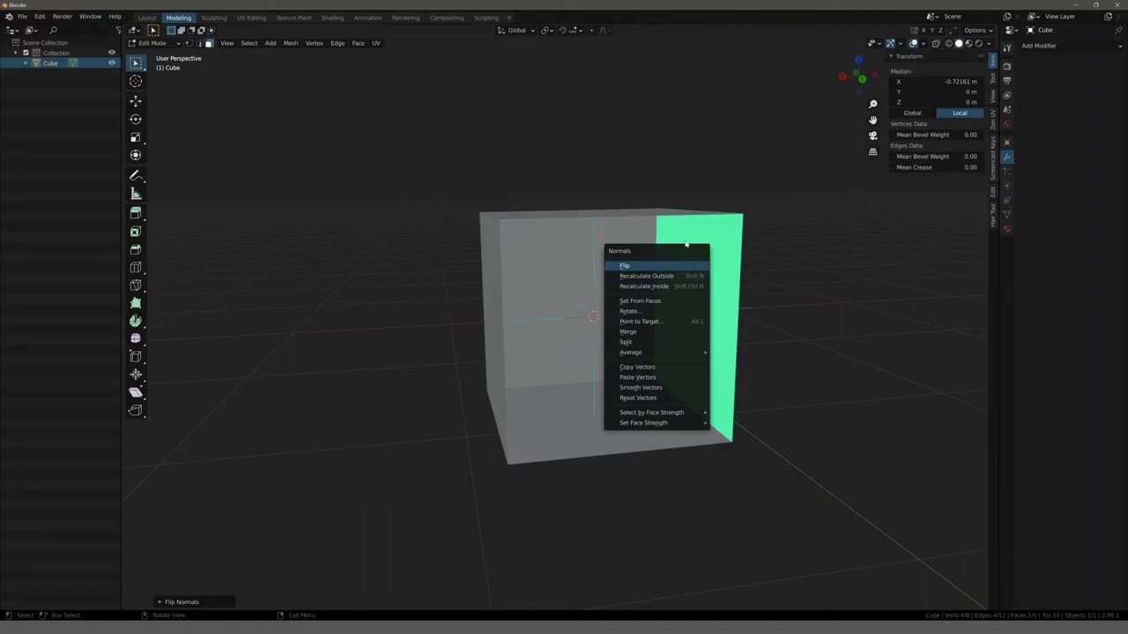
{"action": "left_click", "coordinate": [792, 232]}
{"action": "mouse_move", "coordinate": [823, 245]}
{"action": "middle_mouse_down"}
{"action": "mouse_move", "coordinate": [784, 250]}
{"action": "mouse_move", "coordinate": [743, 237]}
{"action": "middle_mouse_up"}
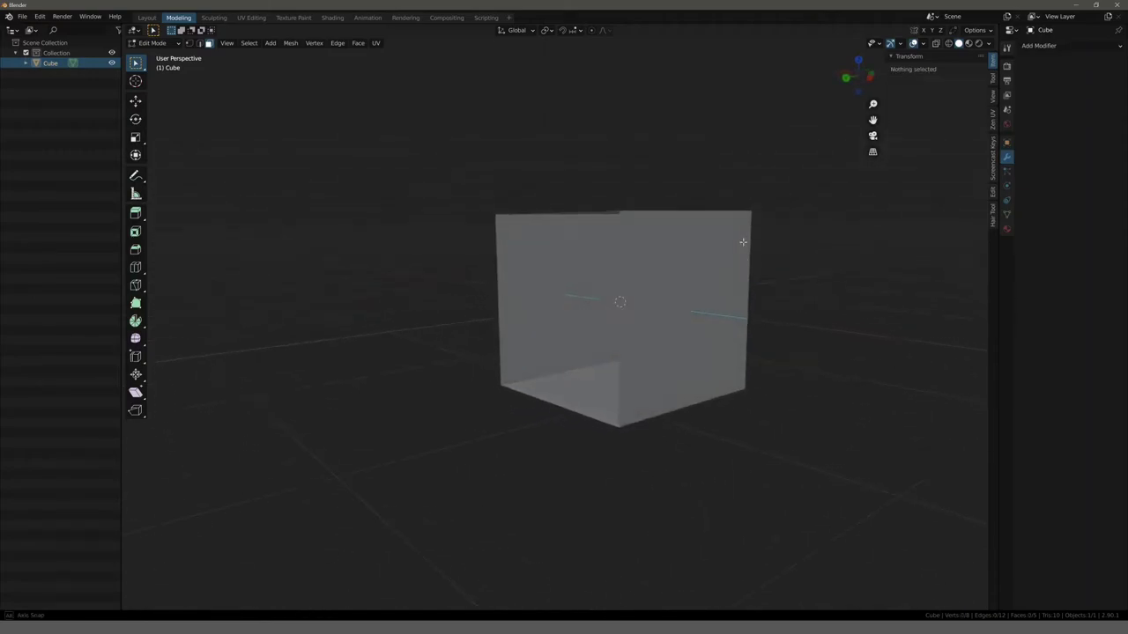
{"action": "mouse_move", "coordinate": [685, 307]}
{"action": "middle_mouse_down"}
{"action": "mouse_move", "coordinate": [726, 304]}
{"action": "mouse_move", "coordinate": [694, 315]}
{"action": "middle_mouse_up"}
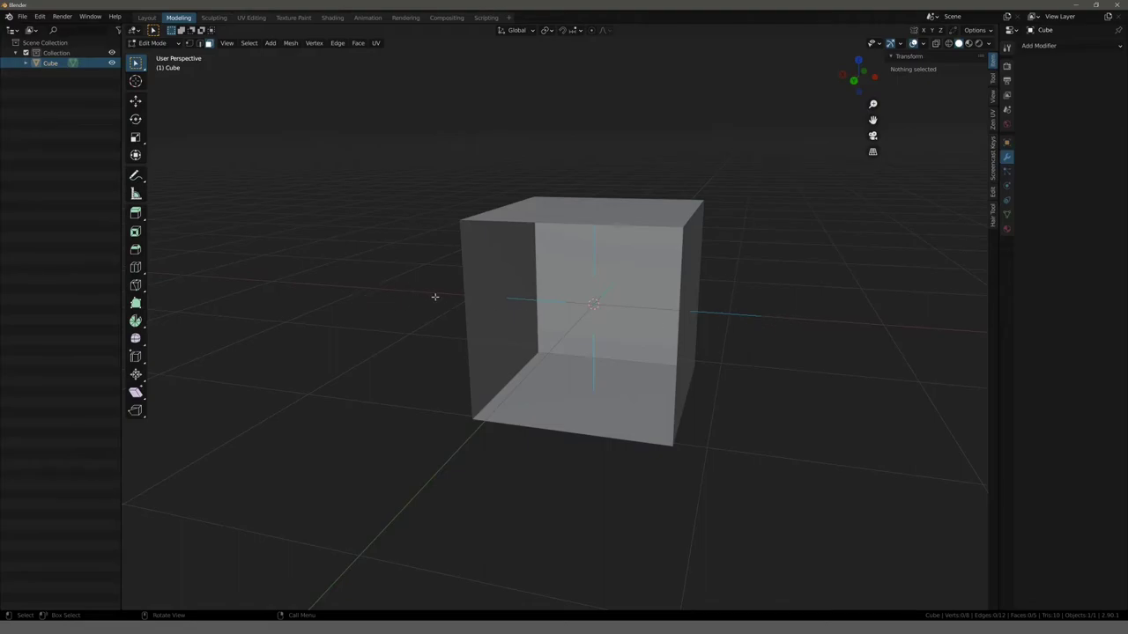
{"action": "key", "text": "Tab"}
Add a new cube, Cube.001, move it beside the open box, and enter its Edit Mode
{"action": "key", "text": "shift+a"}
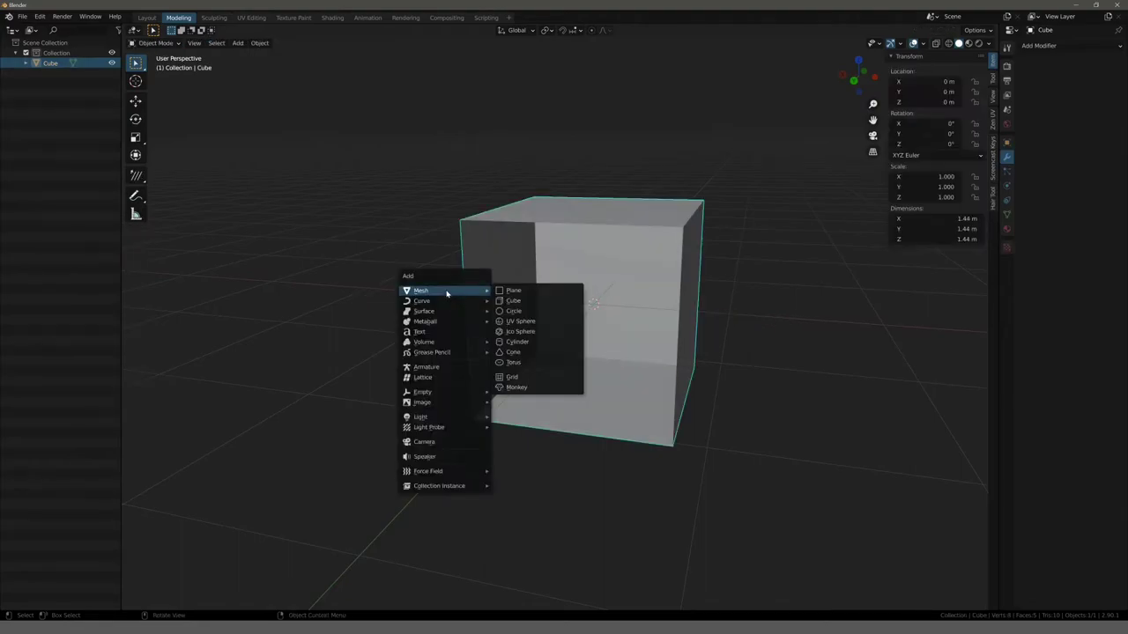
{"action": "left_click", "coordinate": [523, 302]}
{"action": "scroll", "coordinate": [500, 306], "scroll_direction": "down", "scroll_amount": 5}
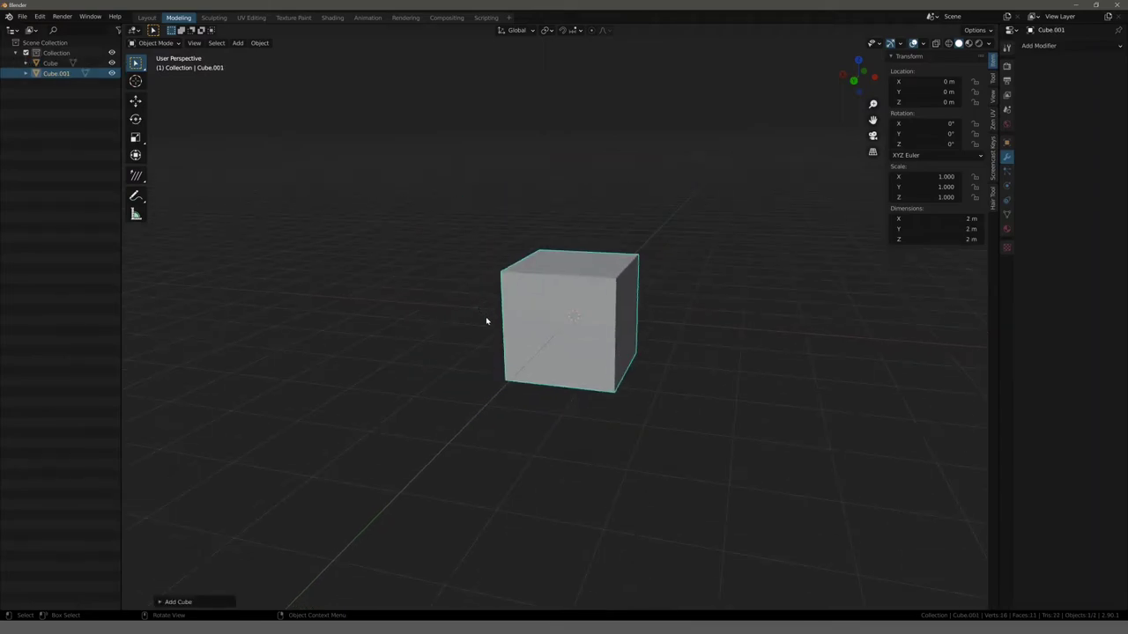
{"action": "key", "text": "g"}
{"action": "left_click", "coordinate": [639, 338]}
{"action": "mouse_move", "coordinate": [648, 326]}
{"action": "middle_mouse_down"}
{"action": "mouse_move", "coordinate": [516, 330]}
{"action": "mouse_move", "coordinate": [405, 310]}
{"action": "mouse_move", "coordinate": [521, 247]}
{"action": "middle_mouse_up"}
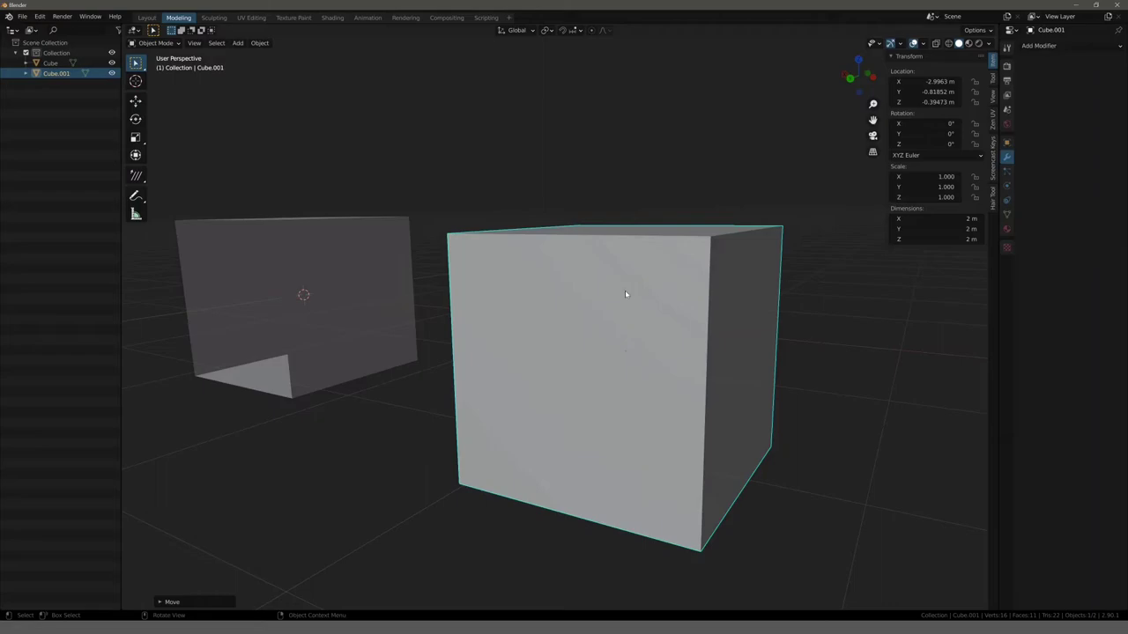
{"action": "scroll", "coordinate": [625, 290], "scroll_direction": "down", "scroll_amount": 3}
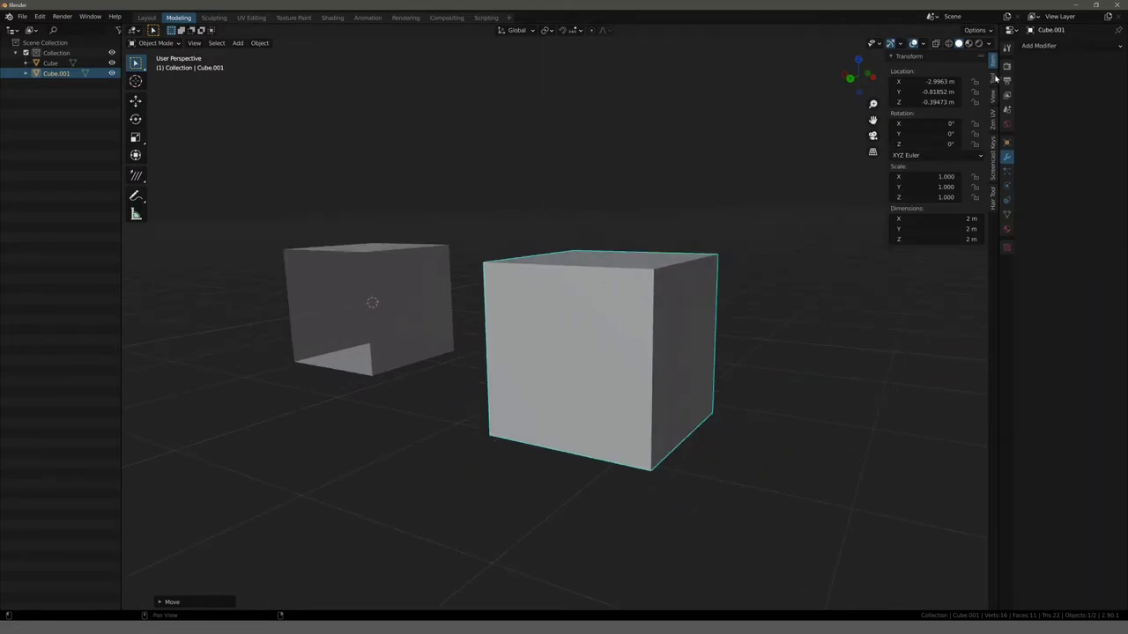
{"action": "key", "text": "Tab"}
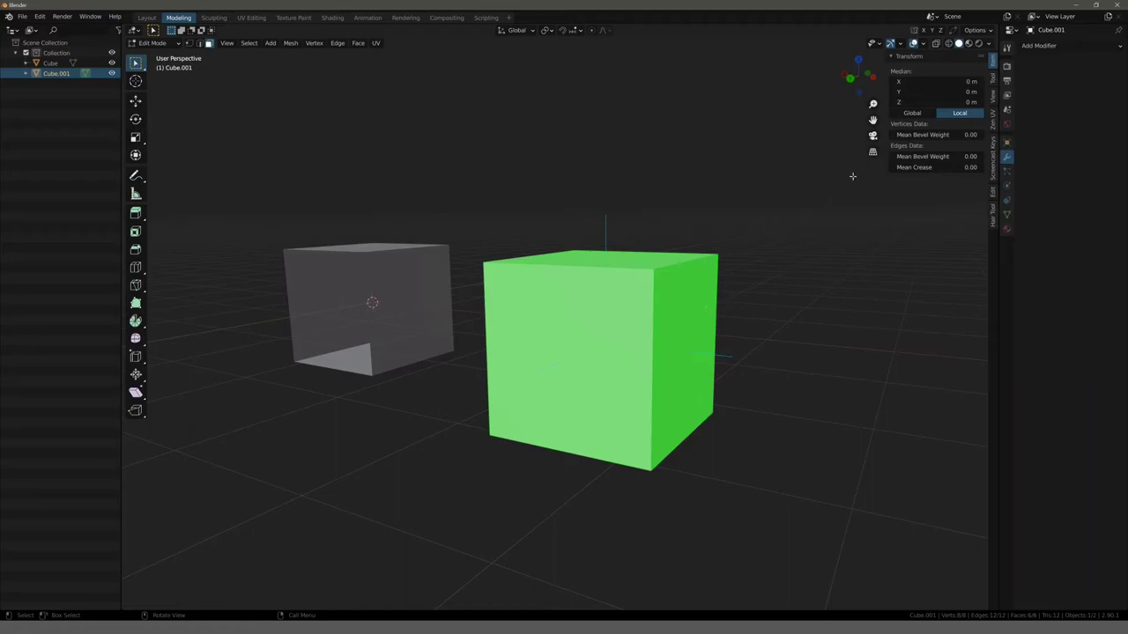
Deselect Cube.001, switch editing to the original cube with Alt+Q, and select all its faces
{"action": "left_click", "coordinate": [923, 43]}
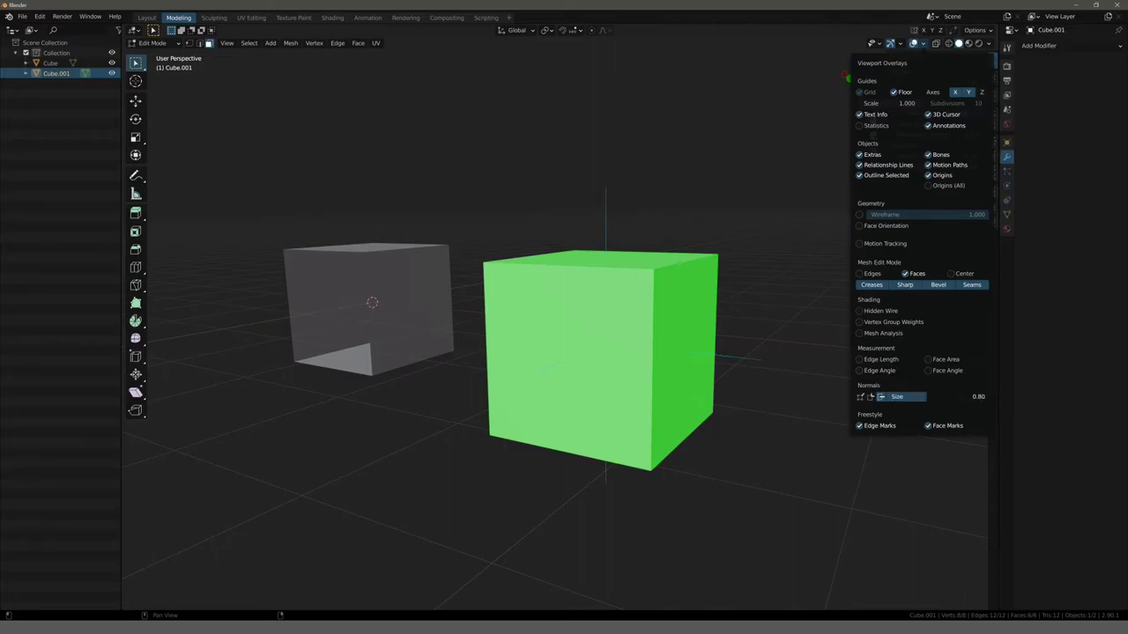
{"action": "mouse_move", "coordinate": [723, 370]}
{"action": "middle_mouse_down"}
{"action": "mouse_move", "coordinate": [438, 352]}
{"action": "mouse_move", "coordinate": [376, 367]}
{"action": "mouse_move", "coordinate": [640, 372]}
{"action": "mouse_move", "coordinate": [415, 315]}
{"action": "mouse_move", "coordinate": [496, 321]}
{"action": "middle_mouse_up"}
{"action": "key", "text": "alt+a"}
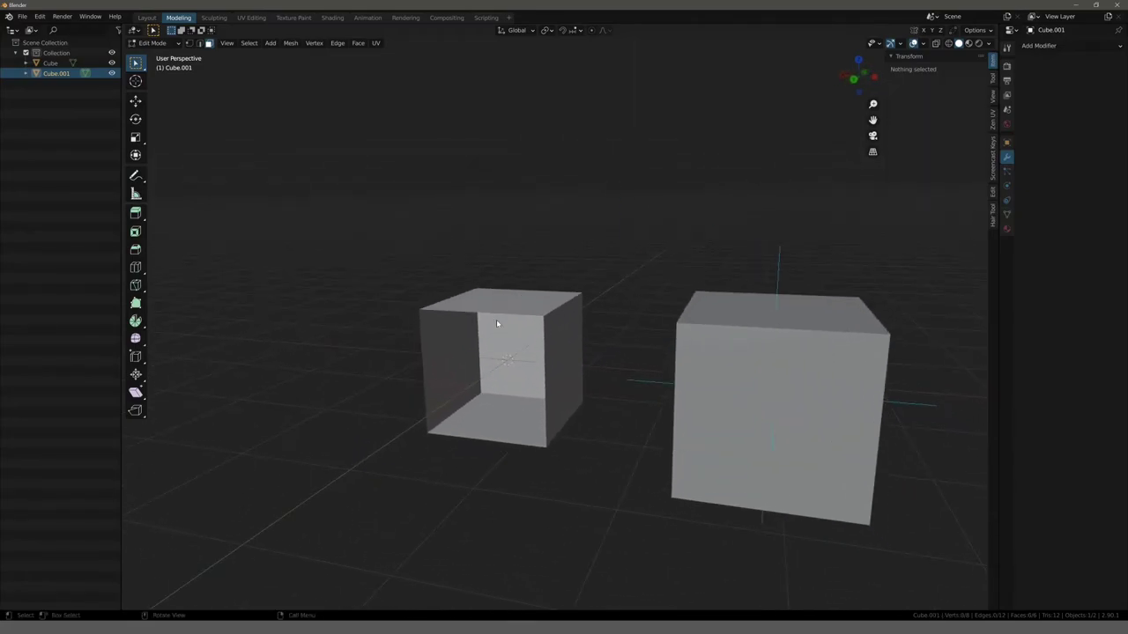
{"action": "key", "text": "alt+q"}
{"action": "mouse_move", "coordinate": [412, 337]}
{"action": "middle_mouse_down"}
{"action": "mouse_move", "coordinate": [393, 317]}
{"action": "mouse_move", "coordinate": [353, 347]}
{"action": "mouse_move", "coordinate": [319, 269]}
{"action": "mouse_move", "coordinate": [317, 304]}
{"action": "mouse_move", "coordinate": [370, 270]}
{"action": "mouse_move", "coordinate": [412, 269]}
{"action": "middle_mouse_up"}
{"action": "mouse_move", "coordinate": [515, 281]}
{"action": "middle_mouse_down"}
{"action": "mouse_move", "coordinate": [506, 290]}
{"action": "mouse_move", "coordinate": [528, 317]}
{"action": "middle_mouse_up"}
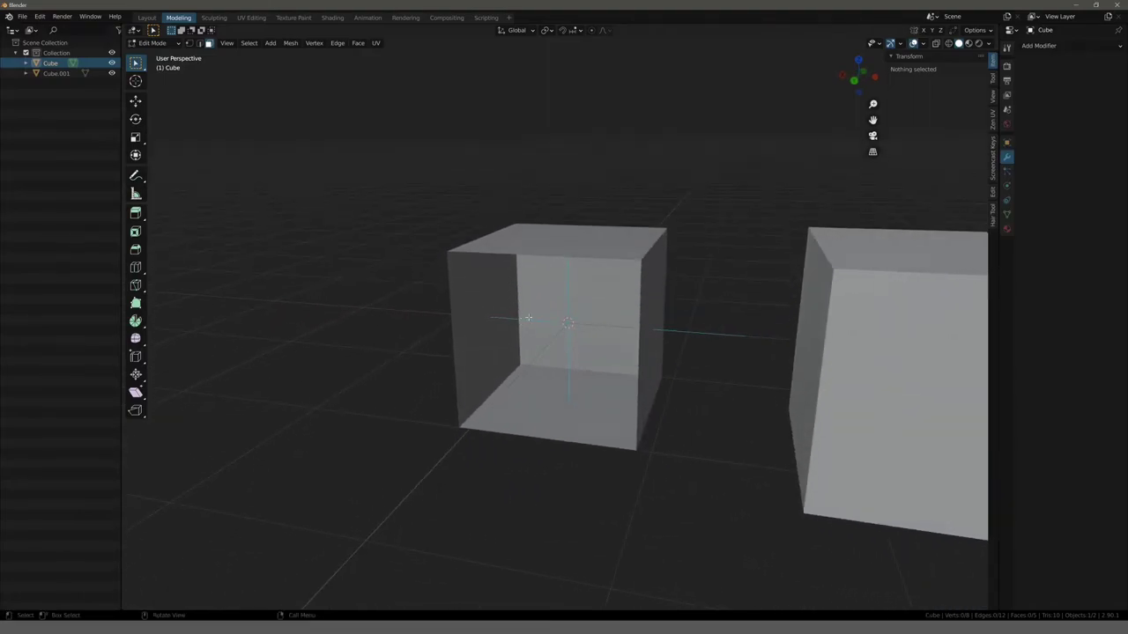
{"action": "key", "text": "l"}
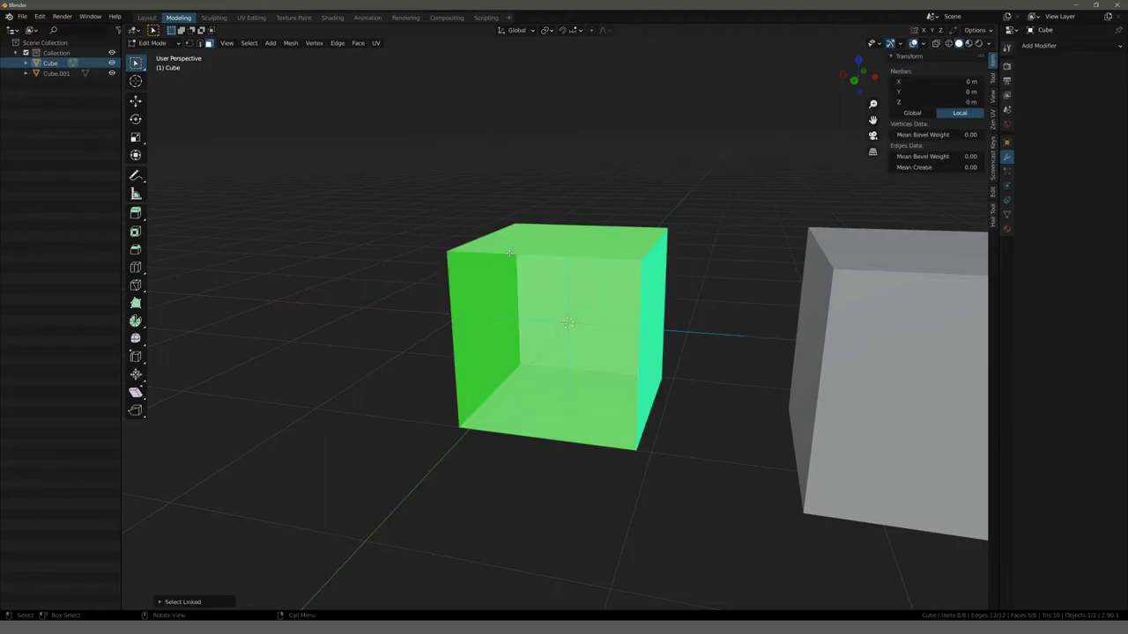
Apply Recalculate Outside to the cube's normals, orbit to check, then return to Object Mode
{"action": "key", "text": "alt+n"}
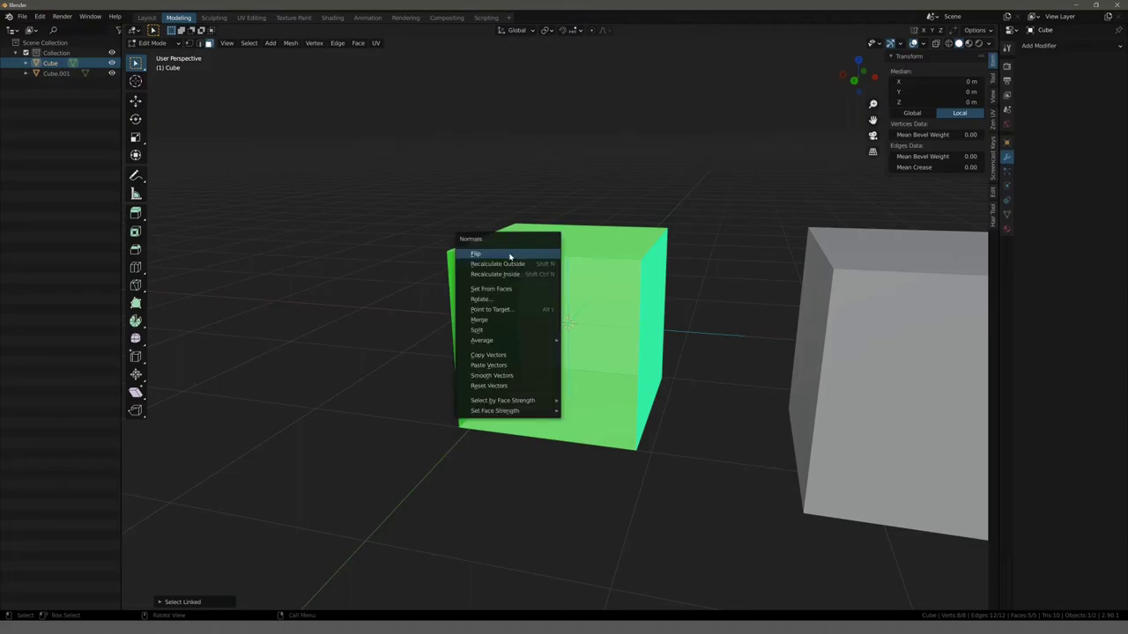
{"action": "left_click", "coordinate": [507, 263]}
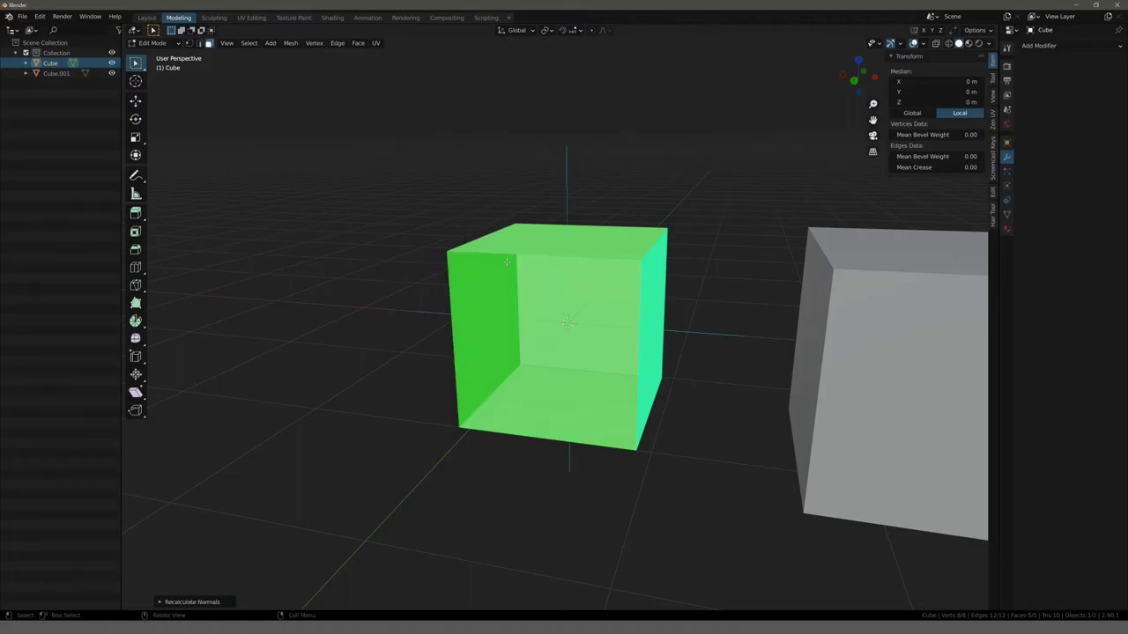
{"action": "mouse_move", "coordinate": [410, 225]}
{"action": "middle_mouse_down"}
{"action": "mouse_move", "coordinate": [595, 219]}
{"action": "mouse_move", "coordinate": [394, 219]}
{"action": "mouse_move", "coordinate": [469, 230]}
{"action": "middle_mouse_up"}
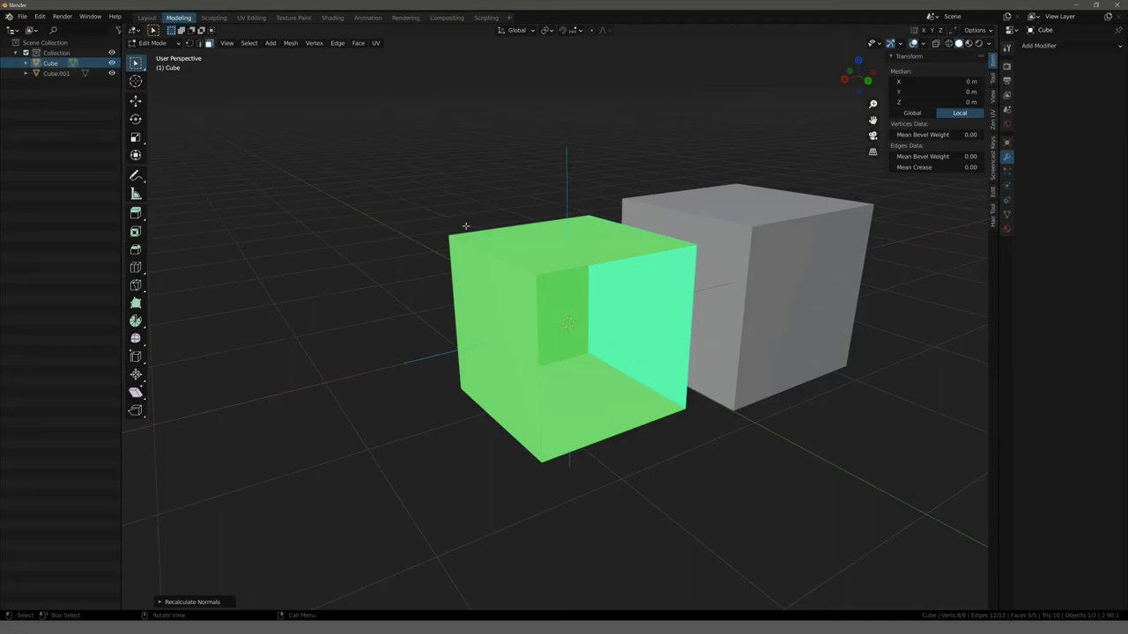
{"action": "key", "text": "Tab"}
Delete the duplicate cube Cube.001
{"action": "left_click", "coordinate": [772, 261]}
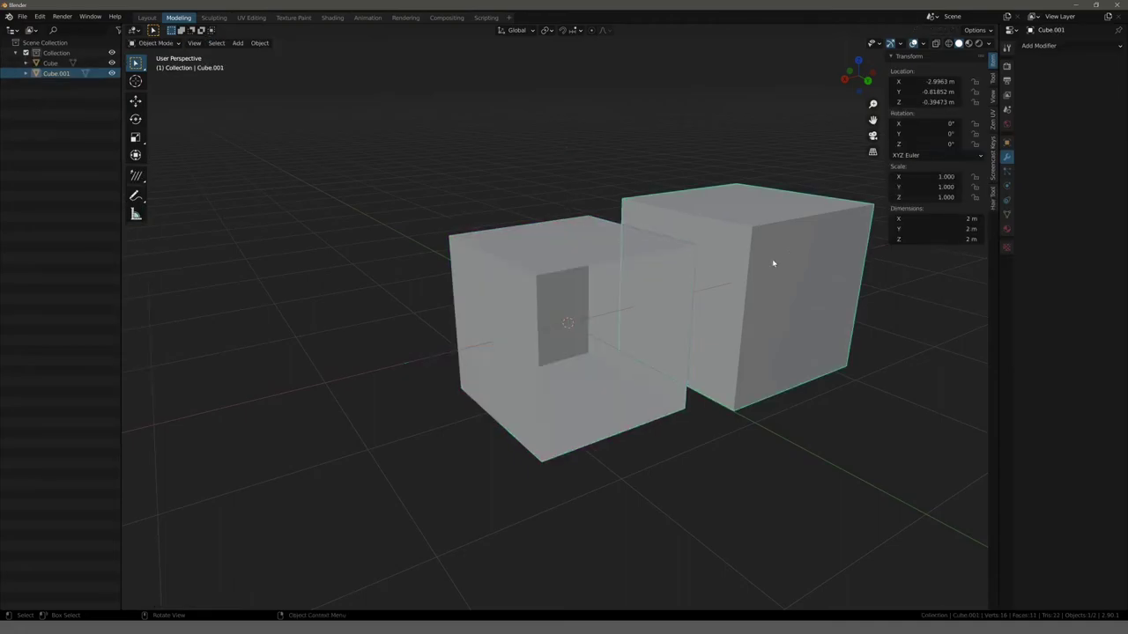
{"action": "mouse_move", "coordinate": [773, 261]}
{"action": "middle_mouse_down"}
{"action": "mouse_move", "coordinate": [720, 266]}
{"action": "mouse_move", "coordinate": [587, 242]}
{"action": "mouse_move", "coordinate": [664, 250]}
{"action": "mouse_move", "coordinate": [670, 282]}
{"action": "mouse_move", "coordinate": [559, 255]}
{"action": "mouse_move", "coordinate": [645, 251]}
{"action": "middle_mouse_up"}
{"action": "key", "text": "Delete"}
{"action": "scroll", "coordinate": [652, 252], "scroll_direction": "up", "scroll_amount": 3}
Enter Edit Mode on the remaining Cube and select its top and front faces
{"action": "left_click", "coordinate": [671, 282]}
{"action": "key", "text": "Tab"}
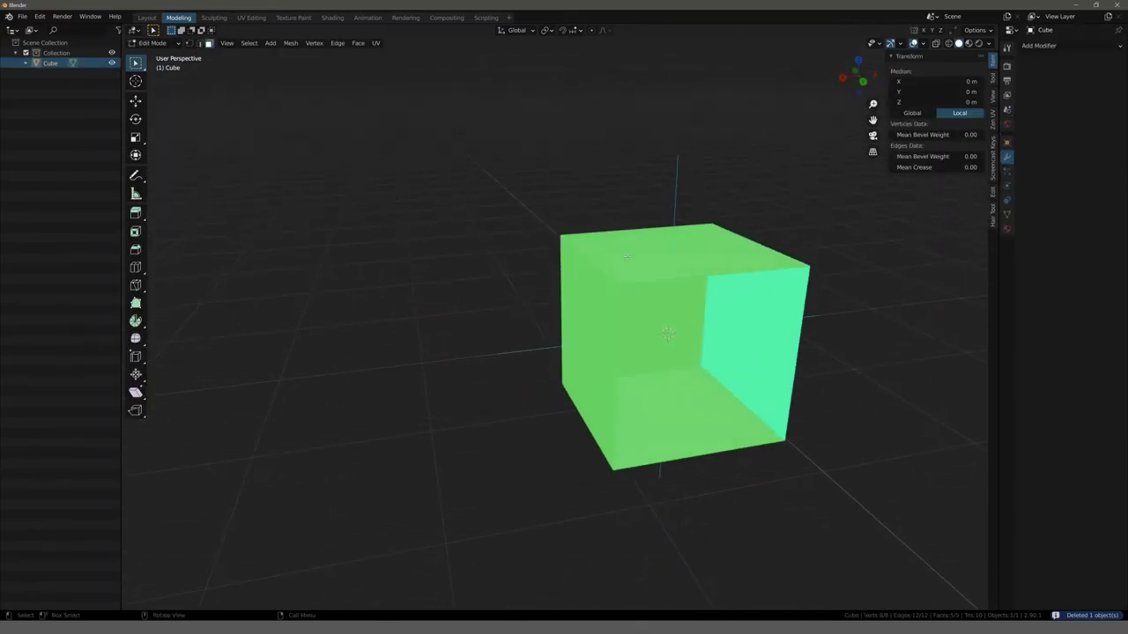
{"action": "left_click", "coordinate": [645, 251]}
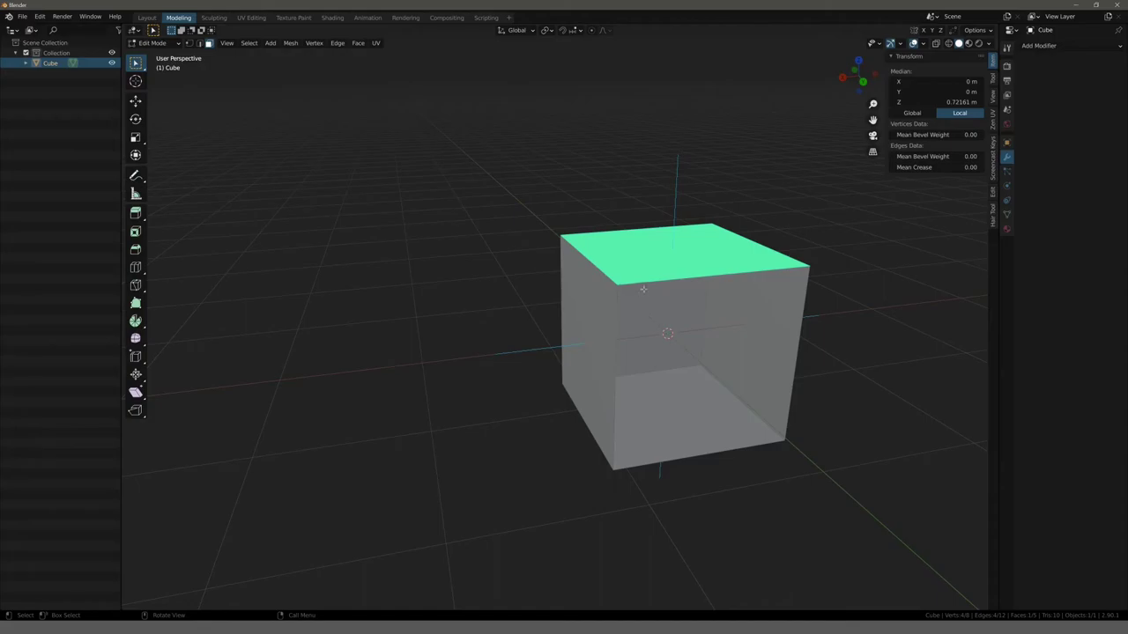
{"action": "left_click", "coordinate": [643, 289]}
Check the top-front edge in edge mode, then return to face mode and select only the top face
{"action": "key", "text": "2"}
{"action": "left_click", "coordinate": [646, 281]}
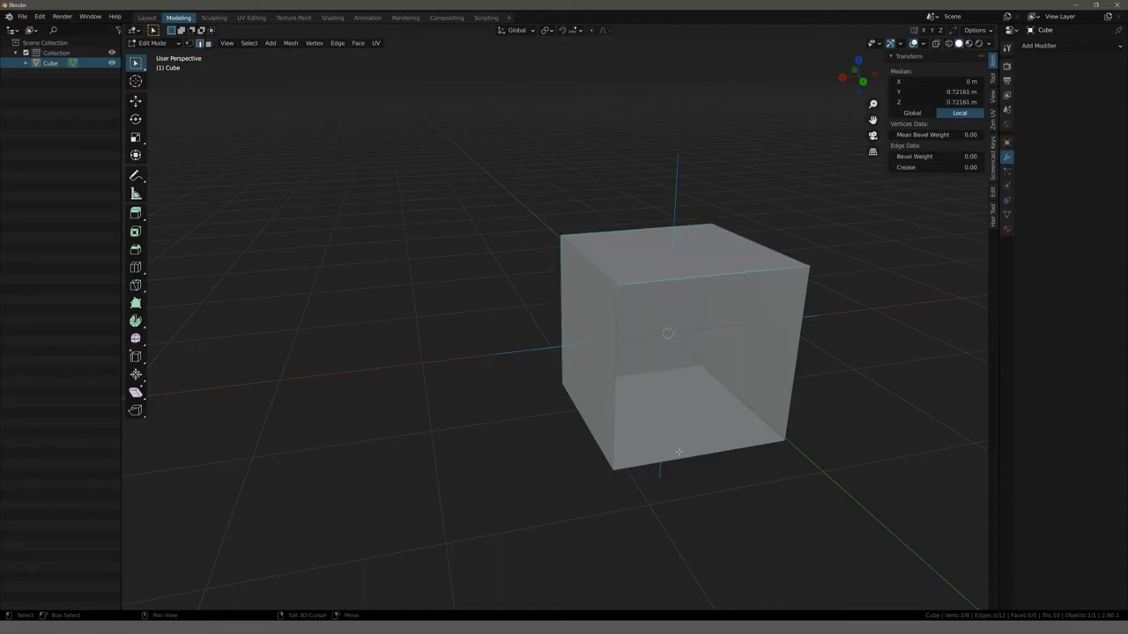
{"action": "key", "text": "3"}
{"action": "left_click", "coordinate": [686, 458]}
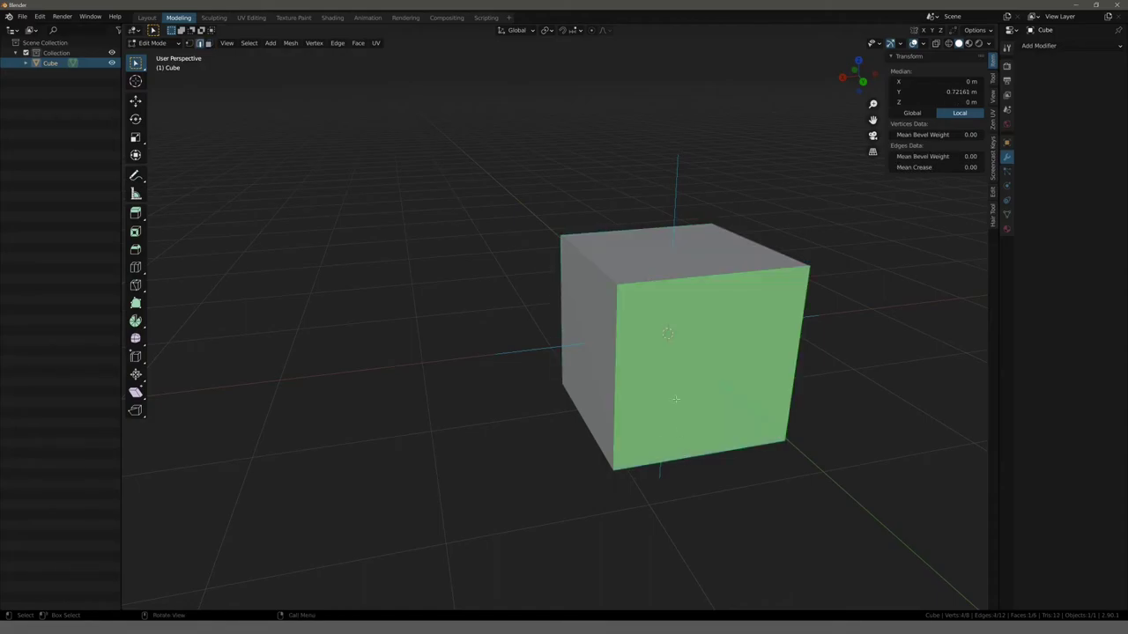
{"action": "mouse_move", "coordinate": [460, 241]}
{"action": "middle_mouse_down"}
{"action": "mouse_move", "coordinate": [549, 235]}
{"action": "mouse_move", "coordinate": [758, 396]}
{"action": "mouse_move", "coordinate": [672, 396]}
{"action": "mouse_move", "coordinate": [674, 248]}
{"action": "middle_mouse_up"}
{"action": "key", "text": "alt+a"}
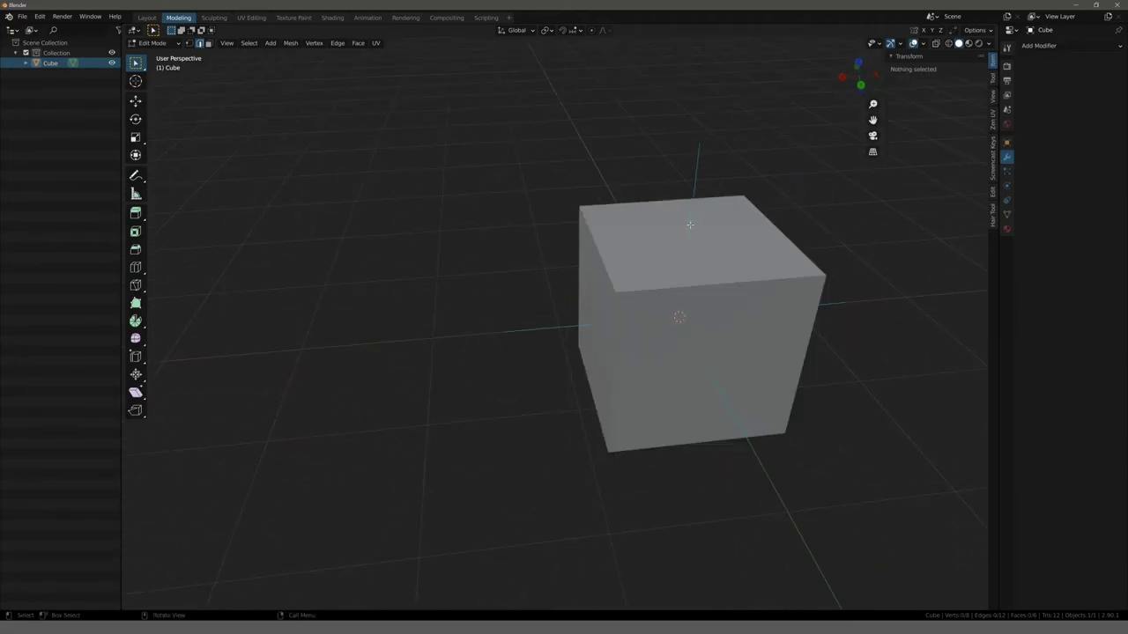
{"action": "left_click", "coordinate": [674, 247]}
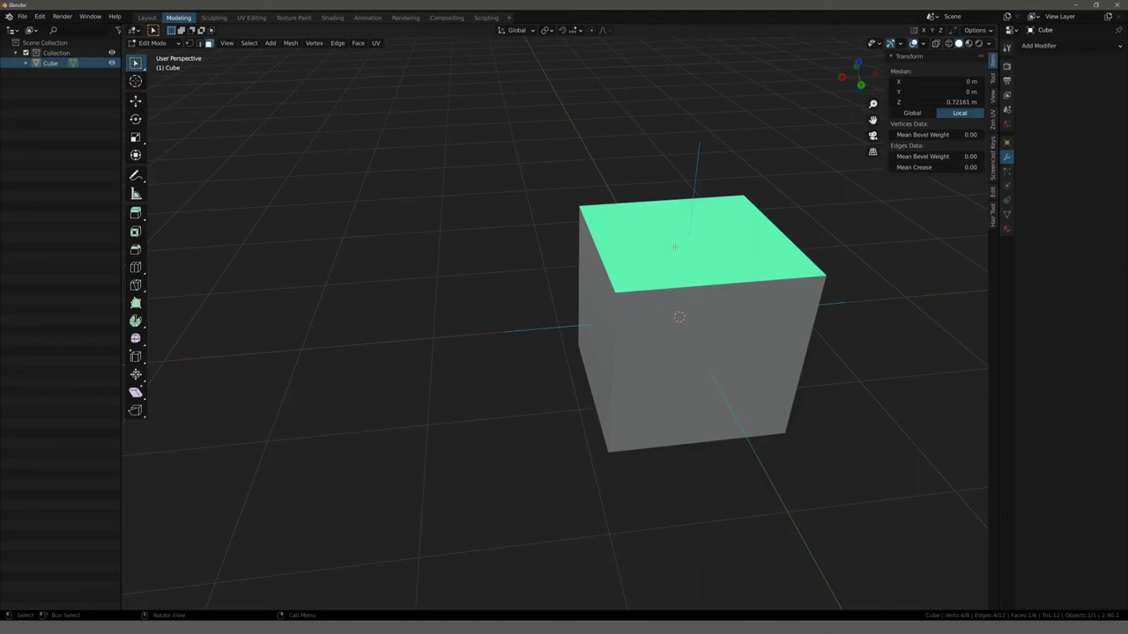
Flip the top face's normal with Alt+N > Flip, then deselect it
{"action": "key", "text": "alt+n"}
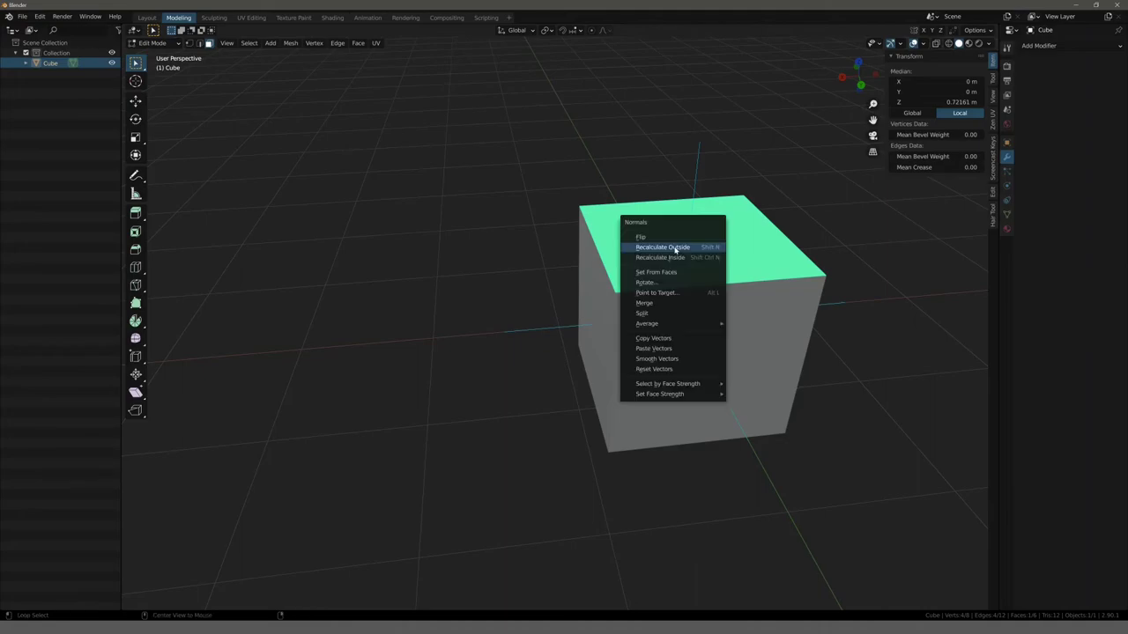
{"action": "left_click", "coordinate": [674, 236]}
{"action": "key", "text": "alt+a"}
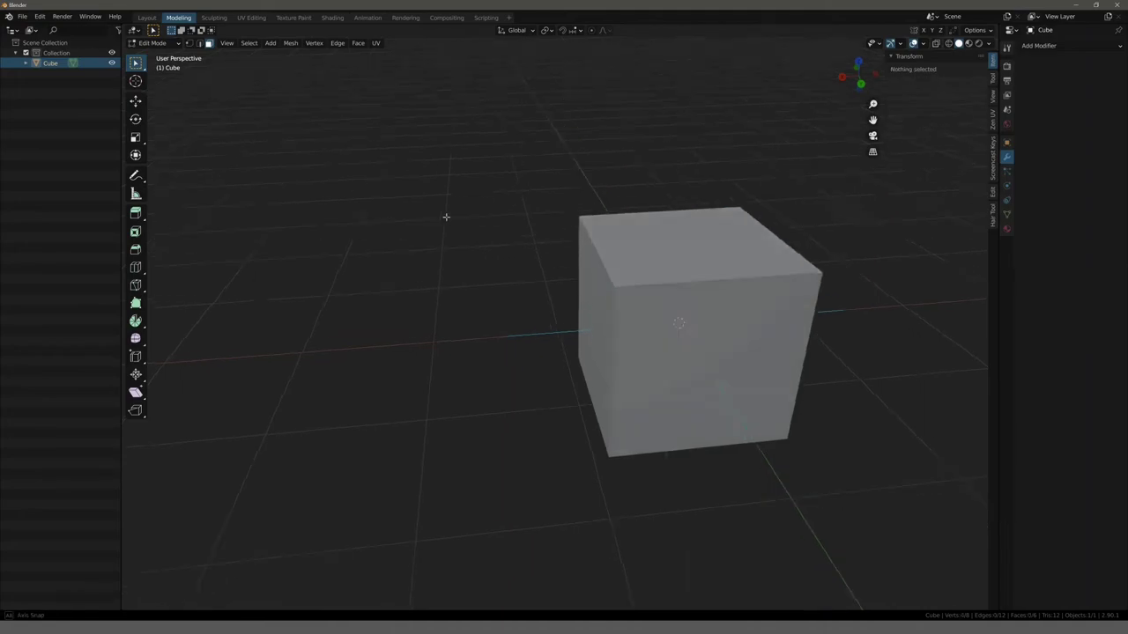
{"action": "mouse_move", "coordinate": [448, 217]}
{"action": "middle_mouse_down"}
{"action": "mouse_move", "coordinate": [423, 224]}
{"action": "mouse_move", "coordinate": [517, 227]}
{"action": "middle_mouse_up"}
Turn off the face-normal overlay and bring up the cube's Material properties
{"action": "left_click", "coordinate": [922, 43]}
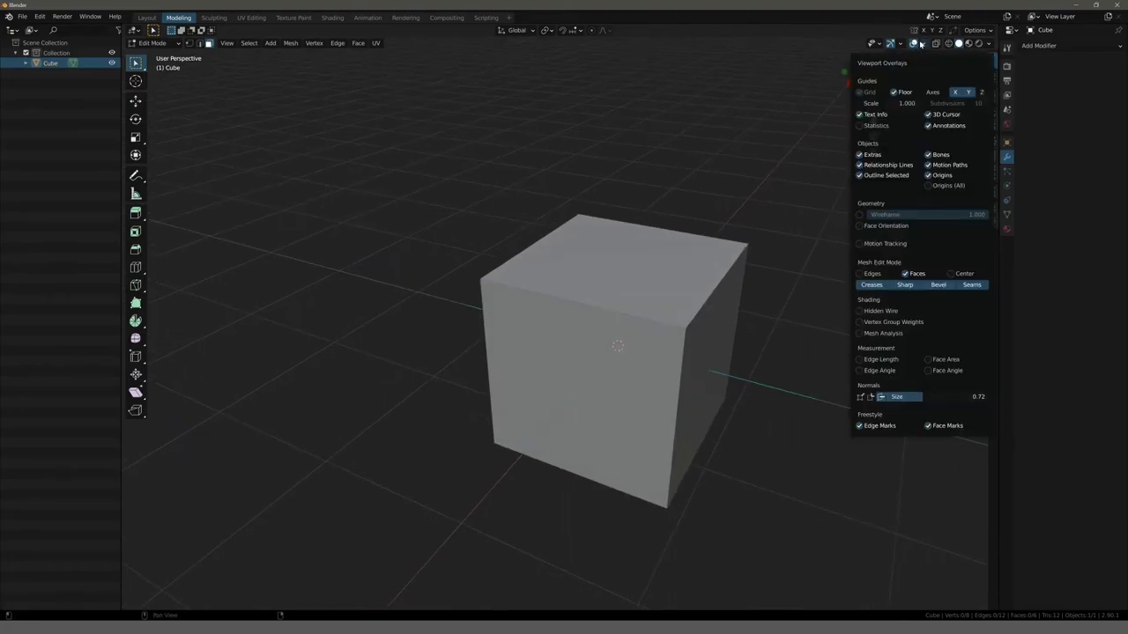
{"action": "left_click", "coordinate": [880, 397]}
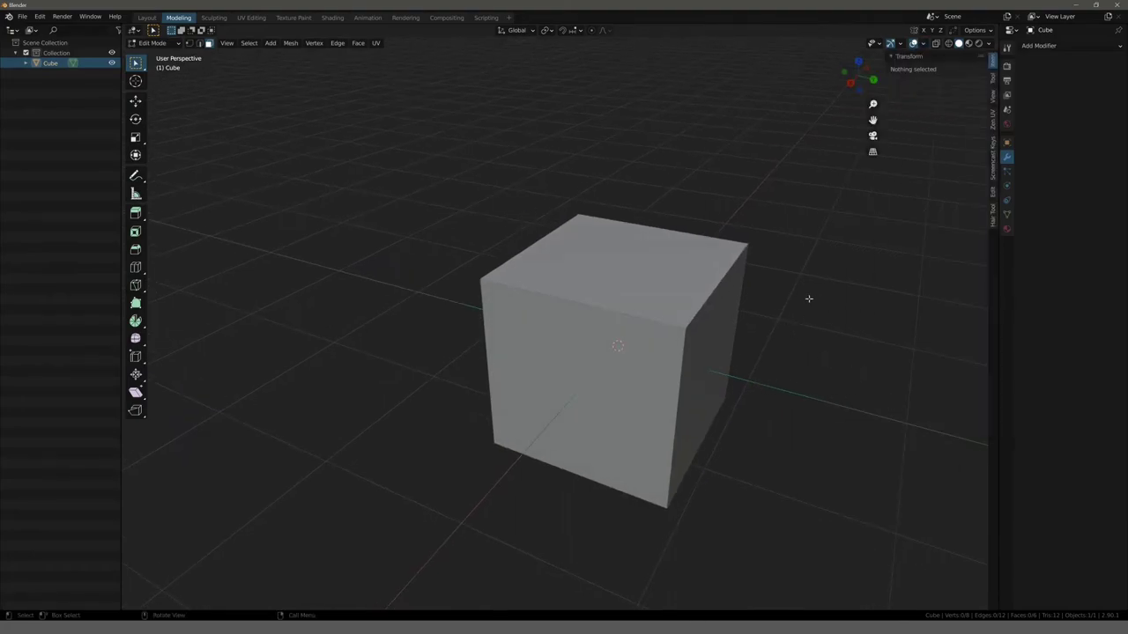
{"action": "middle_click_drag", "start_coordinate": [827, 304], "coordinate": [680, 285]}
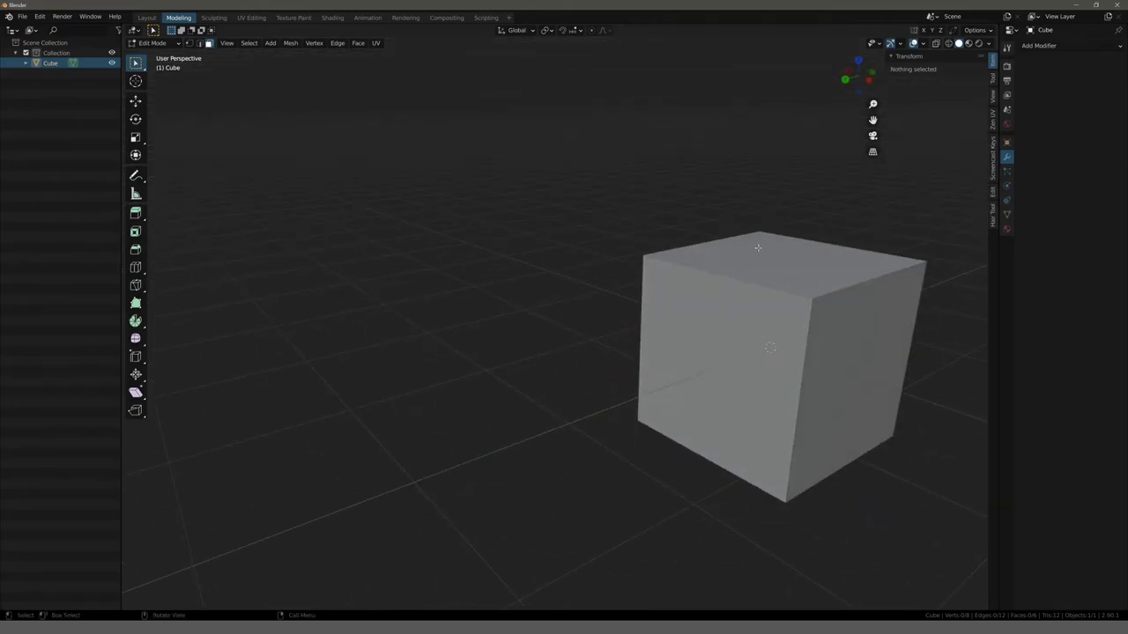
{"action": "mouse_move", "coordinate": [756, 248]}
{"action": "middle_mouse_down"}
{"action": "mouse_move", "coordinate": [532, 244]}
{"action": "mouse_move", "coordinate": [644, 238]}
{"action": "middle_mouse_up"}
{"action": "left_click", "coordinate": [644, 238]}
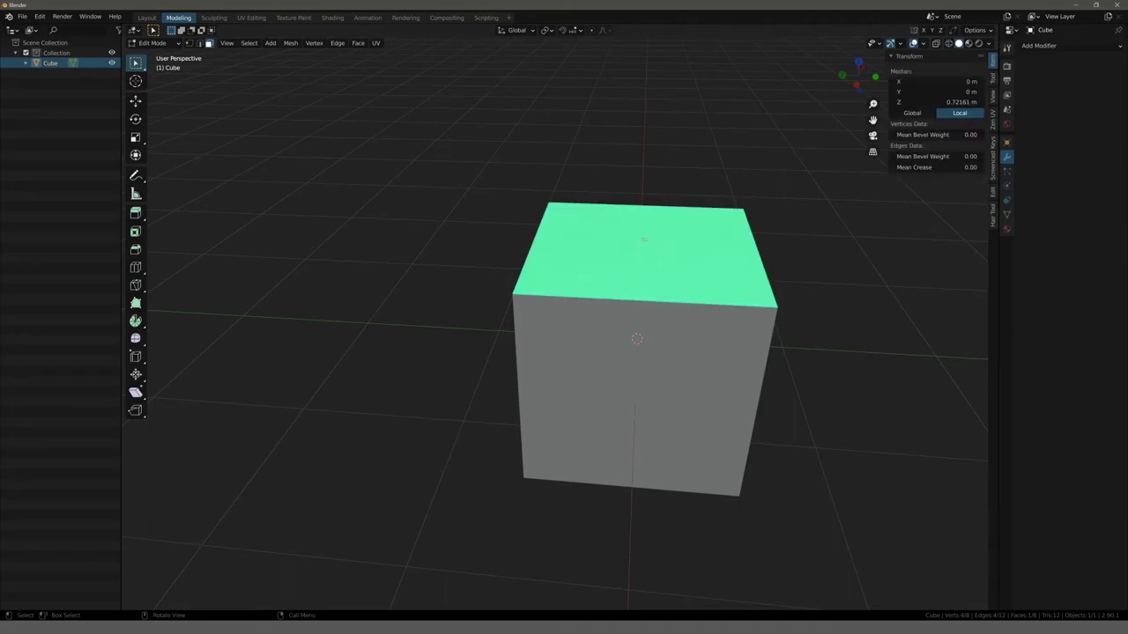
{"action": "left_click", "coordinate": [455, 237]}
{"action": "mouse_move", "coordinate": [453, 214]}
{"action": "middle_mouse_down"}
{"action": "mouse_move", "coordinate": [577, 225]}
{"action": "mouse_move", "coordinate": [595, 250]}
{"action": "middle_mouse_up"}
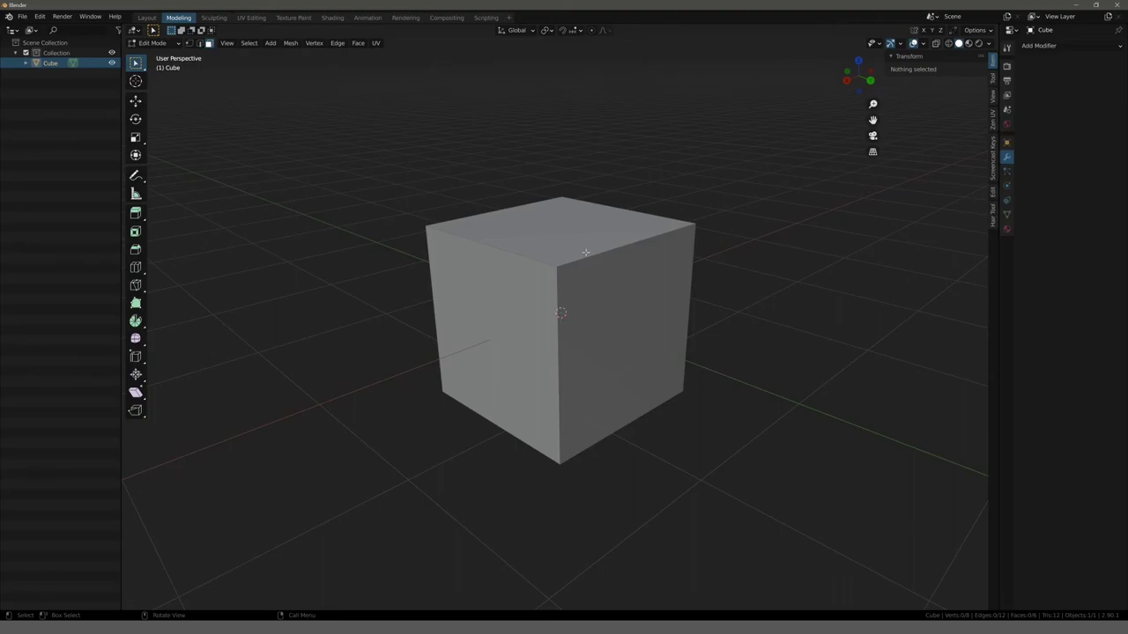
{"action": "left_click", "coordinate": [1007, 229]}
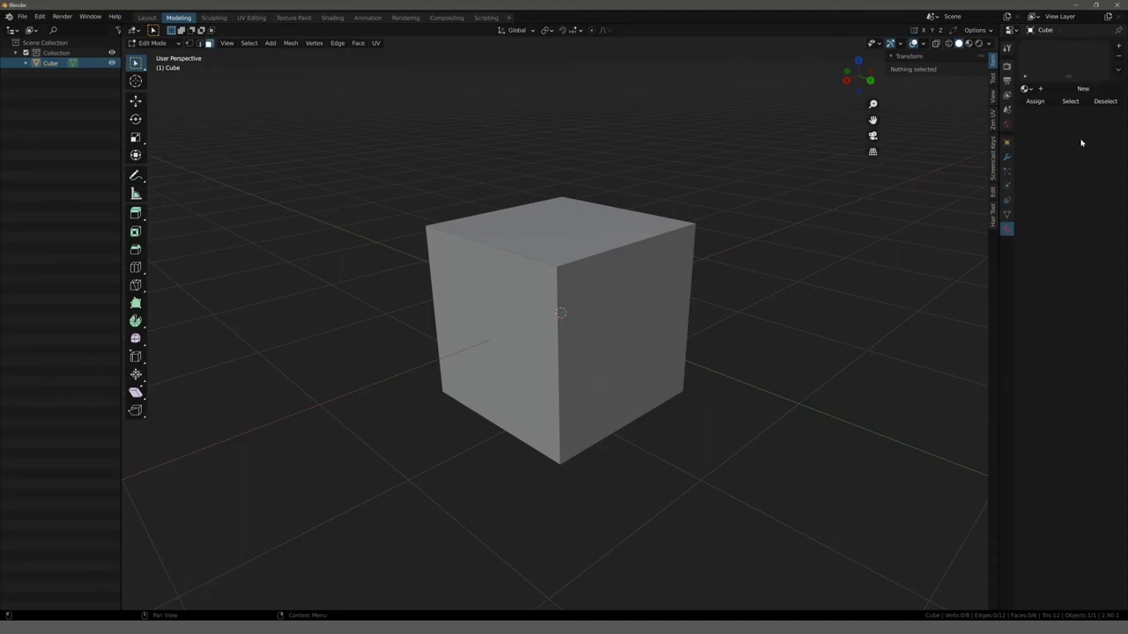
Create a new material with Backface Culling enabled and switch to Material Preview shading
{"action": "left_click", "coordinate": [1083, 89]}
{"action": "scroll", "coordinate": [1056, 341], "scroll_direction": "down", "scroll_amount": 3}
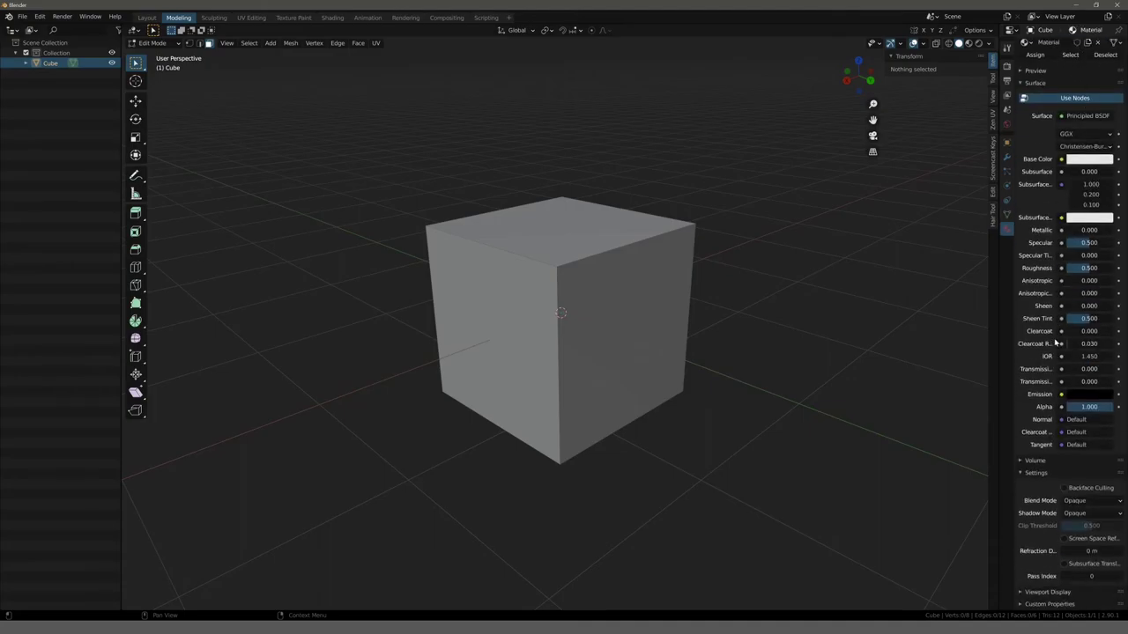
{"action": "left_click", "coordinate": [1064, 489]}
{"action": "left_click", "coordinate": [968, 44]}
Orbit and zoom until the see-through flipped top face is in view
{"action": "mouse_move", "coordinate": [780, 167]}
{"action": "middle_mouse_down"}
{"action": "mouse_move", "coordinate": [791, 171]}
{"action": "mouse_move", "coordinate": [669, 203]}
{"action": "mouse_move", "coordinate": [558, 184]}
{"action": "mouse_move", "coordinate": [514, 195]}
{"action": "mouse_move", "coordinate": [559, 199]}
{"action": "mouse_move", "coordinate": [516, 162]}
{"action": "middle_mouse_up"}
{"action": "scroll", "coordinate": [519, 161], "scroll_direction": "down", "scroll_amount": 1}
{"action": "scroll", "coordinate": [548, 231], "scroll_direction": "down", "scroll_amount": 2}
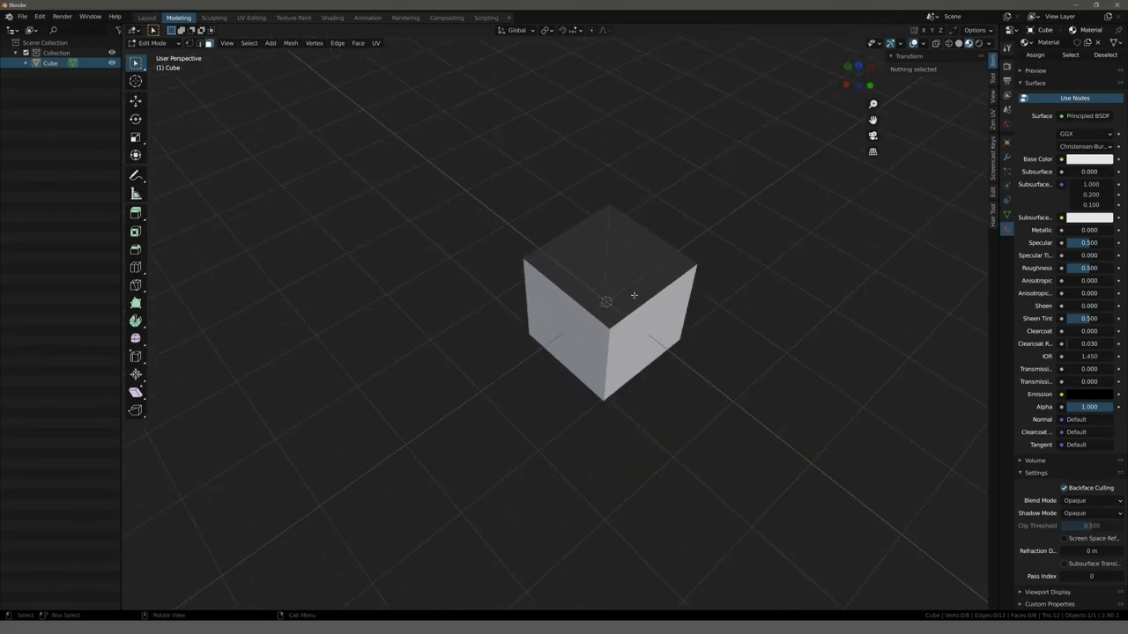
{"action": "scroll", "coordinate": [595, 289], "scroll_direction": "up", "scroll_amount": 6}
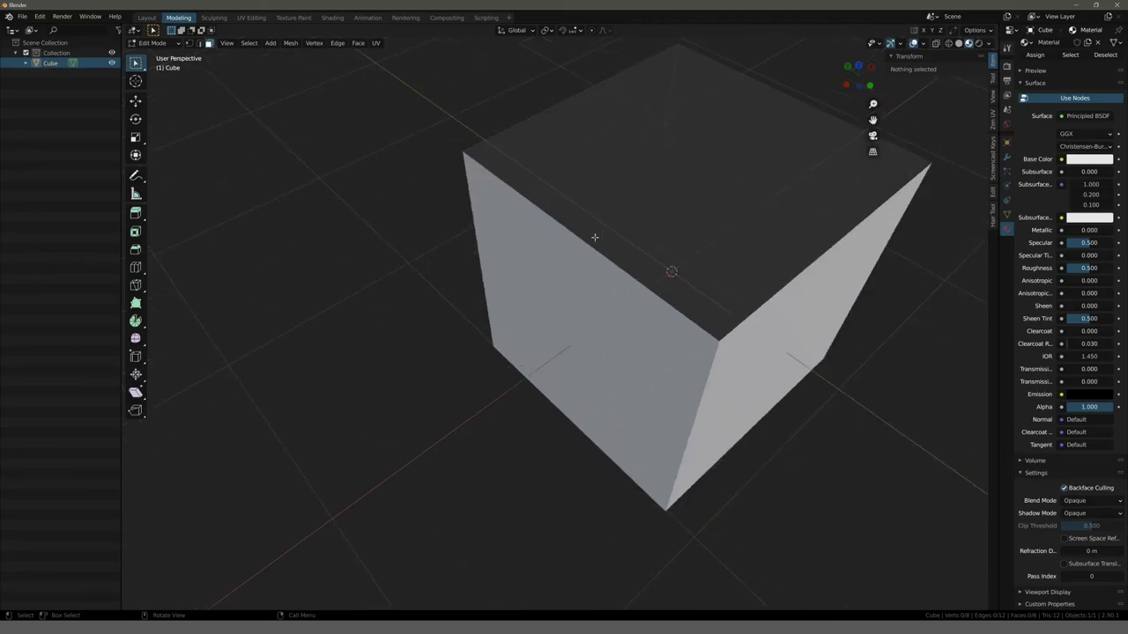
{"action": "mouse_move", "coordinate": [629, 156]}
{"action": "middle_mouse_down"}
{"action": "mouse_move", "coordinate": [592, 194]}
{"action": "mouse_move", "coordinate": [521, 177]}
{"action": "mouse_move", "coordinate": [567, 201]}
{"action": "mouse_move", "coordinate": [586, 262]}
{"action": "mouse_move", "coordinate": [484, 277]}
{"action": "mouse_move", "coordinate": [428, 196]}
{"action": "mouse_move", "coordinate": [581, 206]}
{"action": "mouse_move", "coordinate": [554, 226]}
{"action": "mouse_move", "coordinate": [433, 206]}
{"action": "mouse_move", "coordinate": [332, 206]}
{"action": "mouse_move", "coordinate": [332, 249]}
{"action": "mouse_move", "coordinate": [382, 304]}
{"action": "mouse_move", "coordinate": [531, 287]}
{"action": "mouse_move", "coordinate": [564, 193]}
{"action": "mouse_move", "coordinate": [554, 209]}
{"action": "middle_mouse_up"}
{"action": "scroll", "coordinate": [579, 214], "scroll_direction": "down", "scroll_amount": 3}
{"action": "scroll", "coordinate": [576, 221], "scroll_direction": "down", "scroll_amount": 2}
{"action": "scroll", "coordinate": [554, 235], "scroll_direction": "up", "scroll_amount": 2}
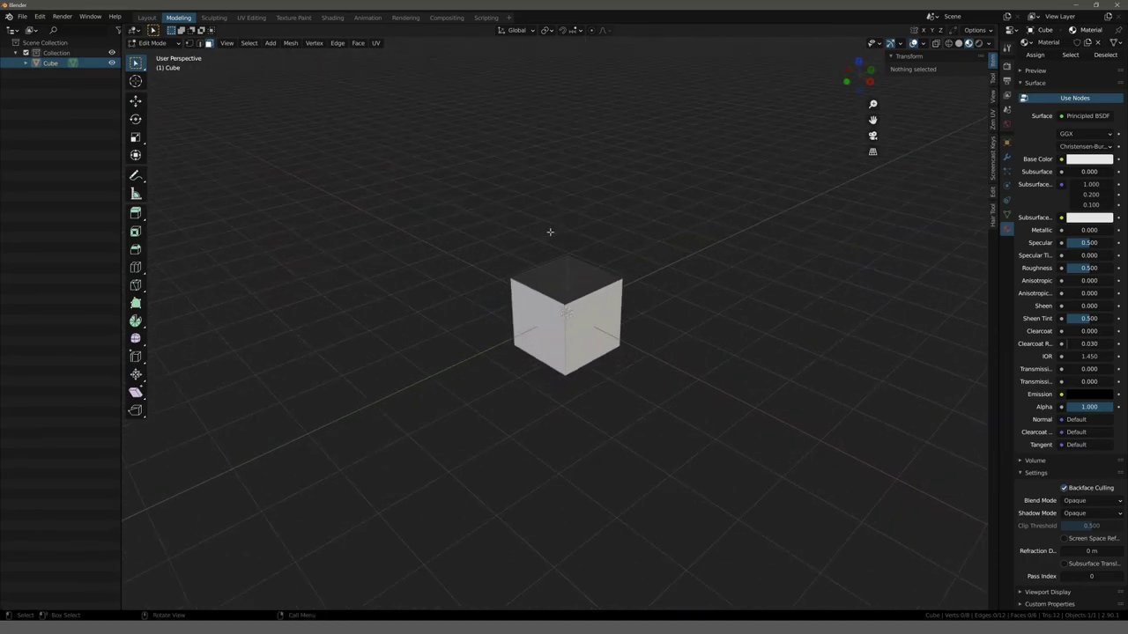
{"action": "scroll", "coordinate": [553, 235], "scroll_direction": "up", "scroll_amount": 5}
Compare Solid and Material Preview shading on the top face, then select the whole cube mesh
{"action": "left_click", "coordinate": [959, 44]}
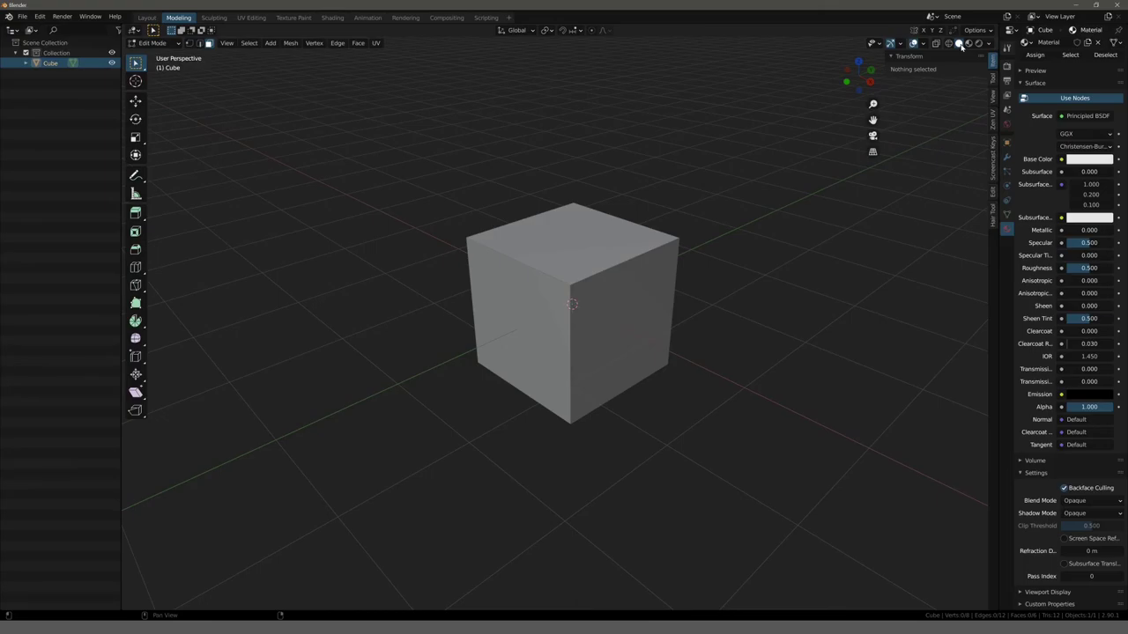
{"action": "left_click", "coordinate": [968, 44]}
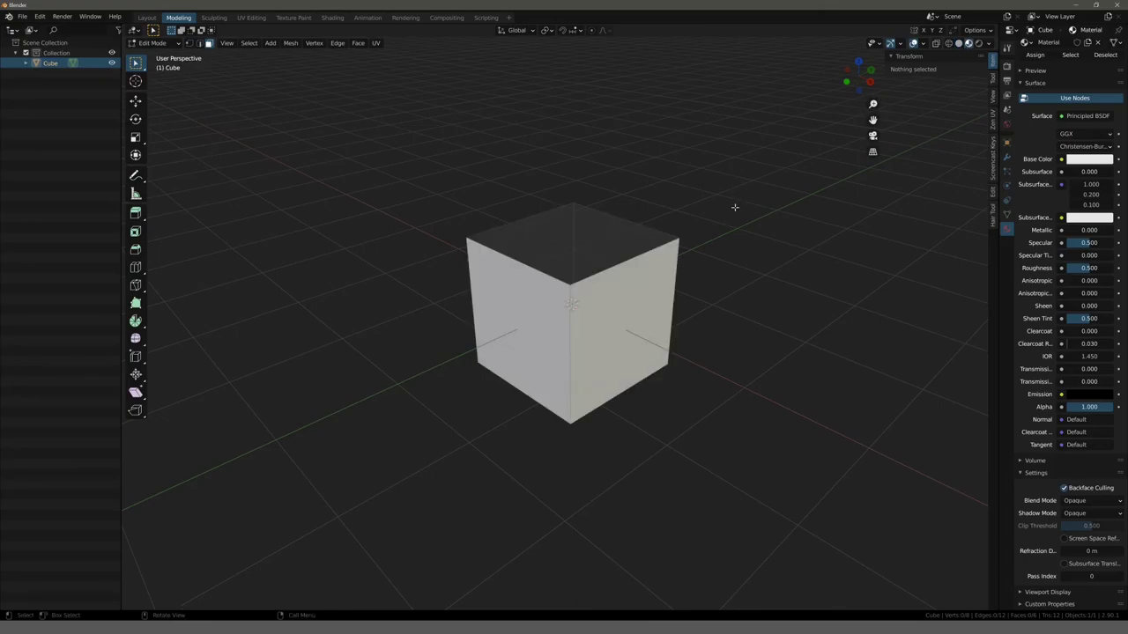
{"action": "mouse_move", "coordinate": [735, 206]}
{"action": "middle_mouse_down"}
{"action": "mouse_move", "coordinate": [672, 221]}
{"action": "mouse_move", "coordinate": [722, 234]}
{"action": "mouse_move", "coordinate": [652, 251]}
{"action": "middle_mouse_up"}
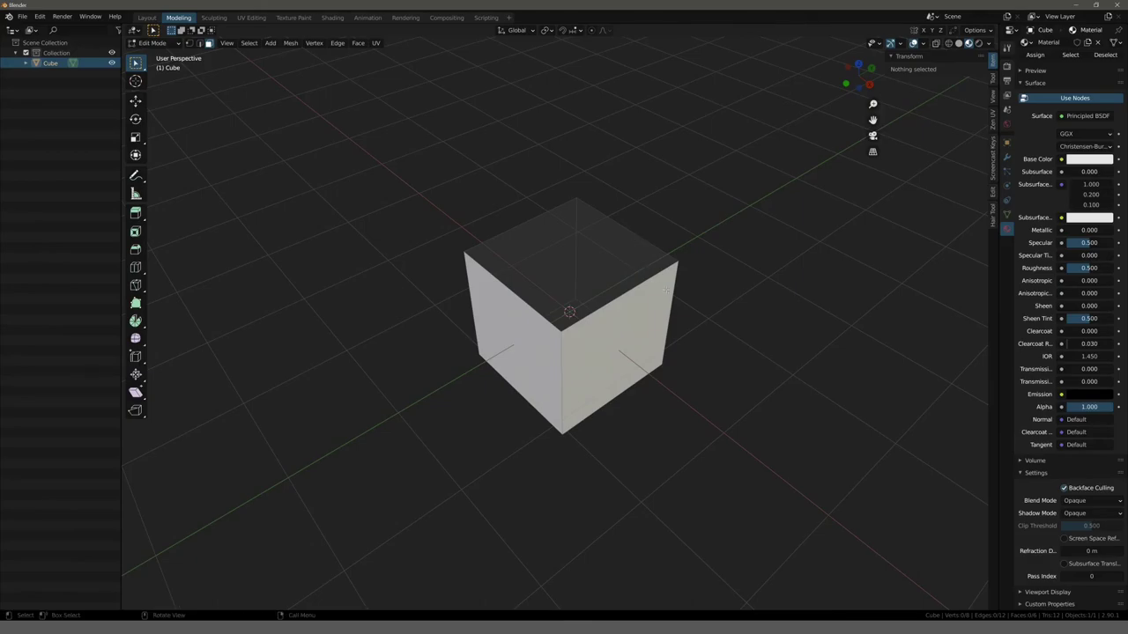
{"action": "key", "text": "ctrl+l"}
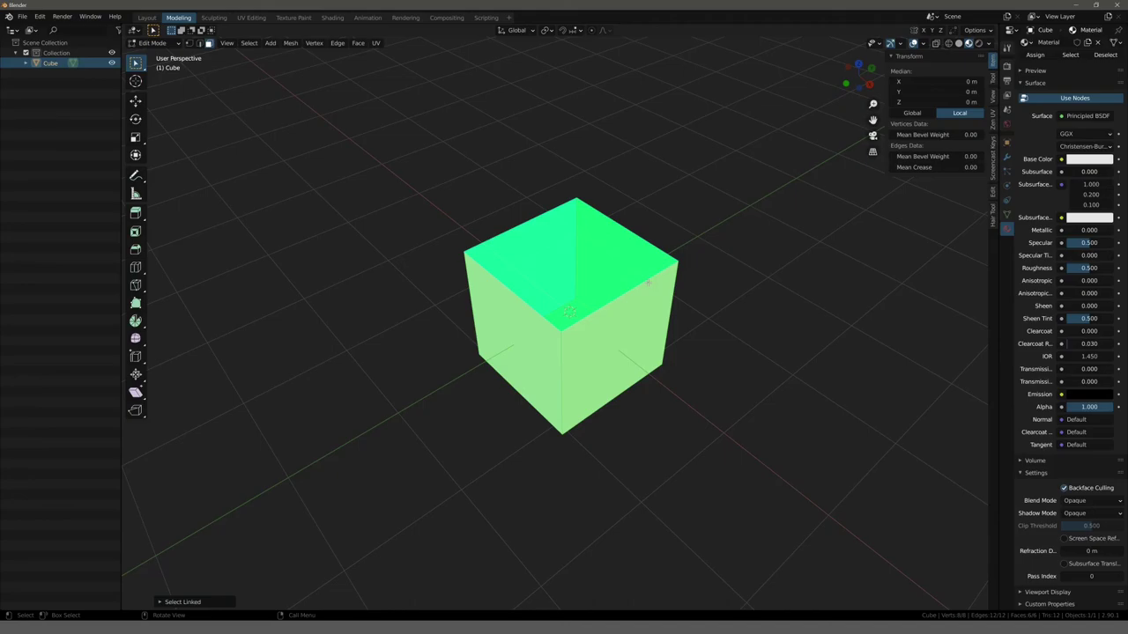
Recalculate all normals outside, then deselect and orbit to confirm the top face renders solid
{"action": "key", "text": "alt+n"}
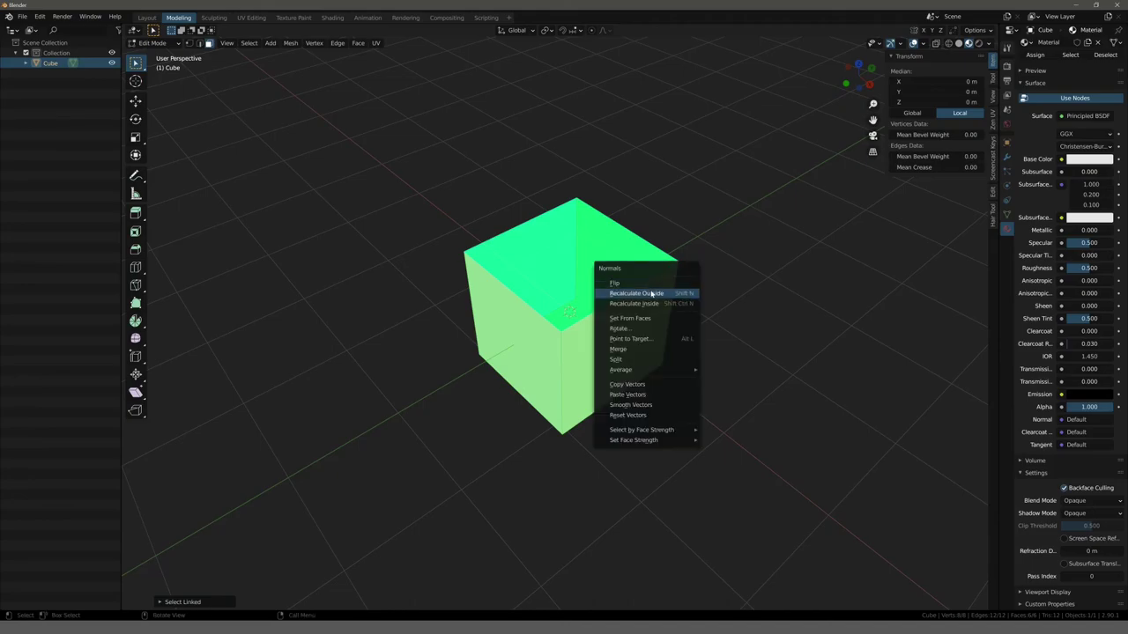
{"action": "left_click", "coordinate": [651, 294]}
{"action": "left_click", "coordinate": [744, 270]}
{"action": "mouse_move", "coordinate": [750, 272]}
{"action": "middle_mouse_down"}
{"action": "mouse_move", "coordinate": [443, 244]}
{"action": "mouse_move", "coordinate": [486, 272]}
{"action": "mouse_move", "coordinate": [594, 194]}
{"action": "mouse_move", "coordinate": [783, 261]}
{"action": "mouse_move", "coordinate": [848, 252]}
{"action": "middle_mouse_up"}
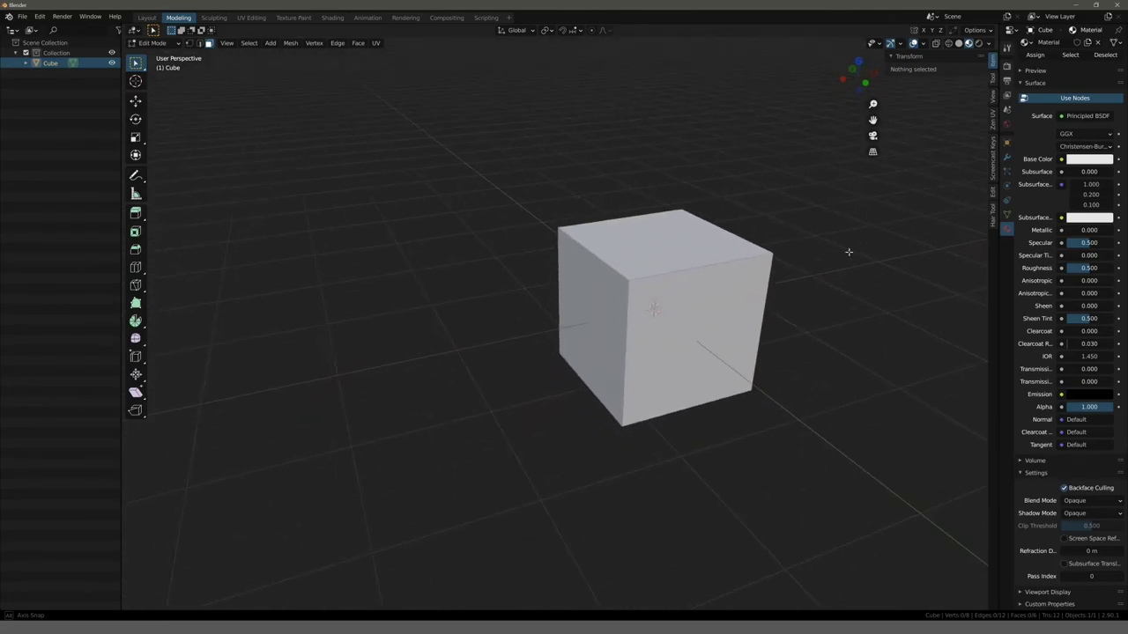